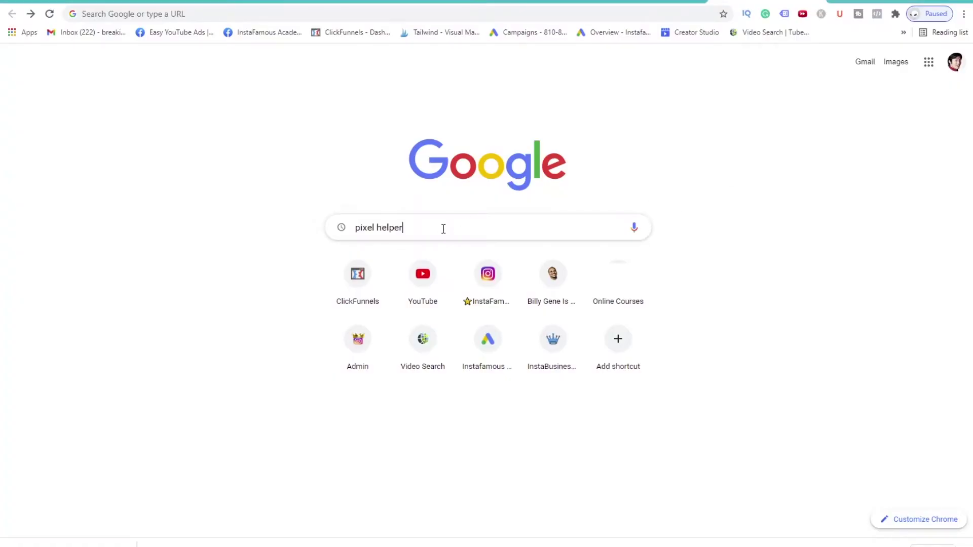
- Search Google for 'pixel helper' and open the Facebook Pixel Helper Chrome Web Store page
{"action": "key", "text": "BackSpace"}
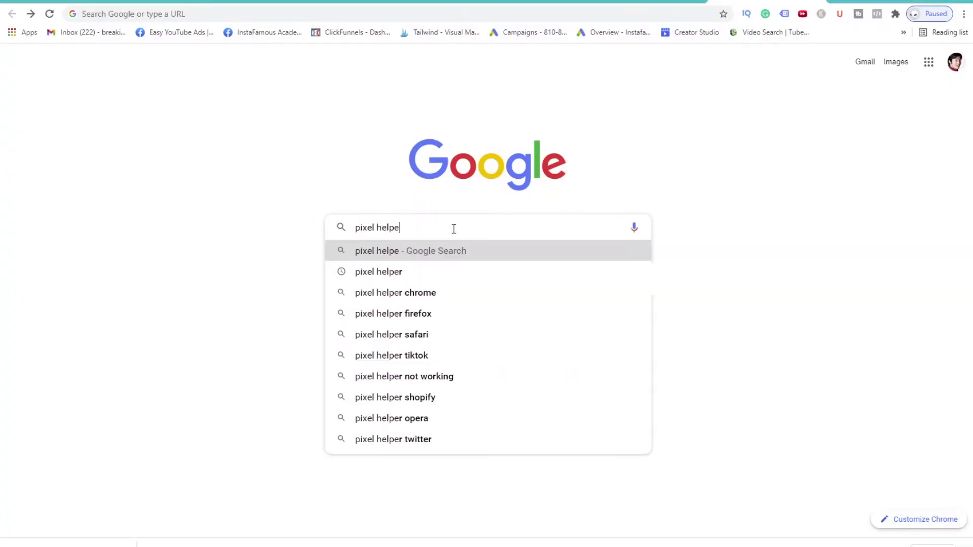
{"action": "type", "text": "r"}
{"action": "key", "text": "Return"}
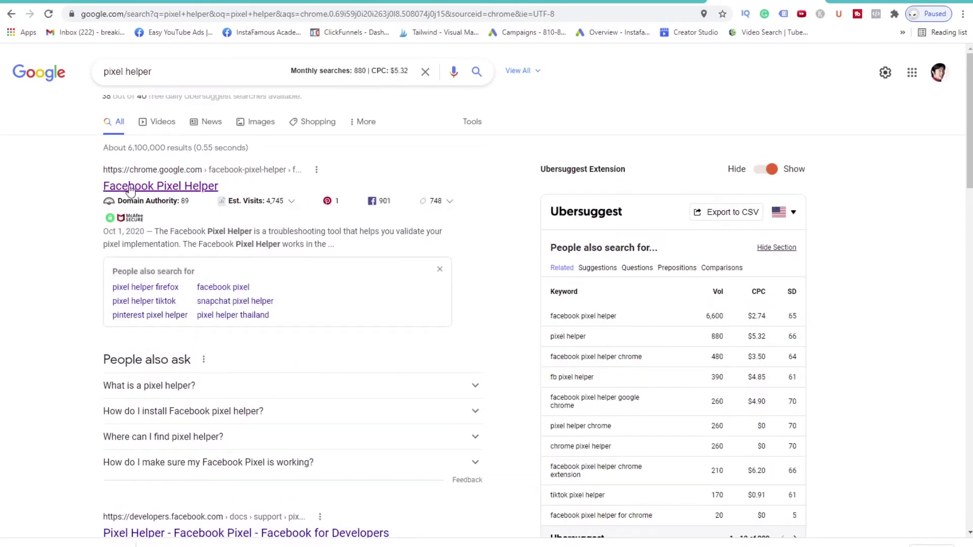
{"action": "left_click", "coordinate": [163, 192]}
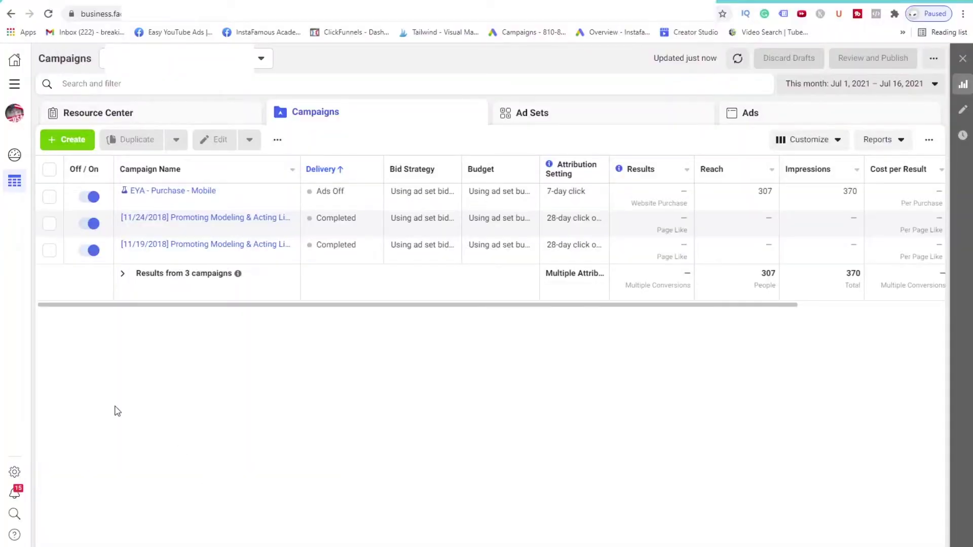
- Go to Events Manager and connect a new Web data source using Facebook Pixel
{"action": "left_click", "coordinate": [14, 87]}
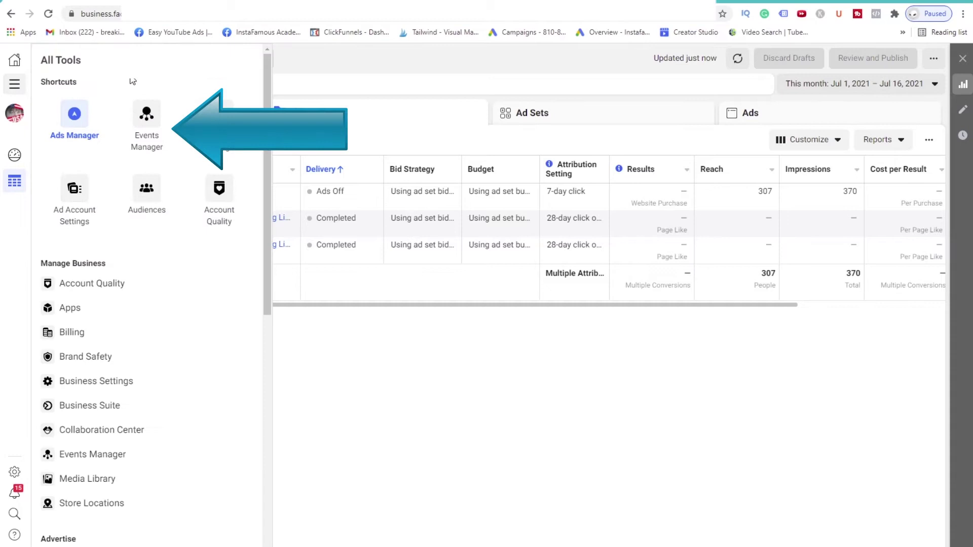
{"action": "left_click", "coordinate": [147, 124]}
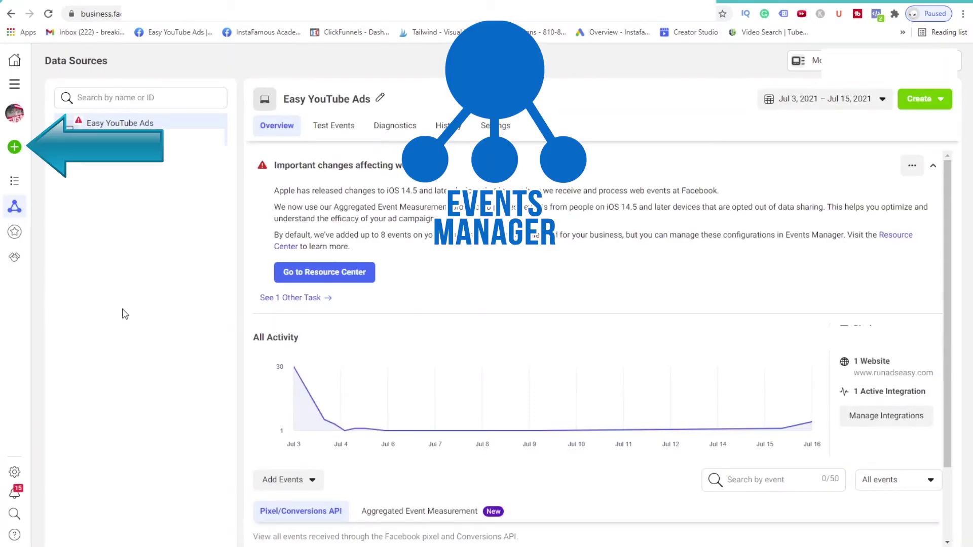
{"action": "mouse_move", "coordinate": [15, 148]}
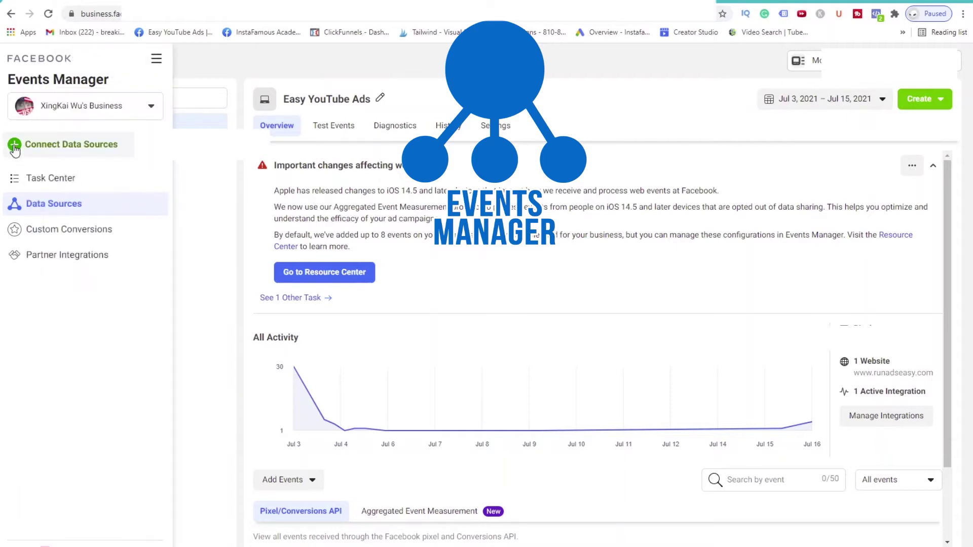
{"action": "left_click", "coordinate": [14, 147]}
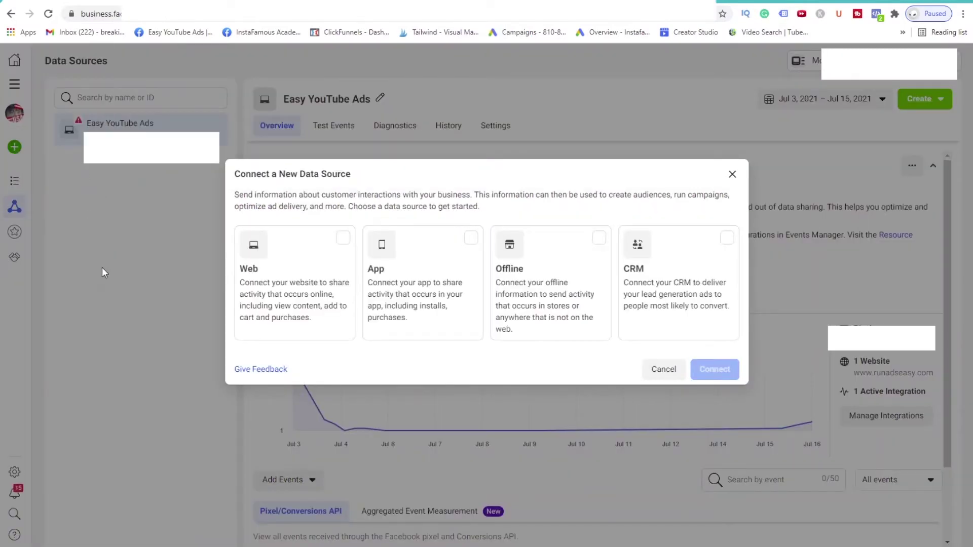
{"action": "left_click", "coordinate": [330, 269]}
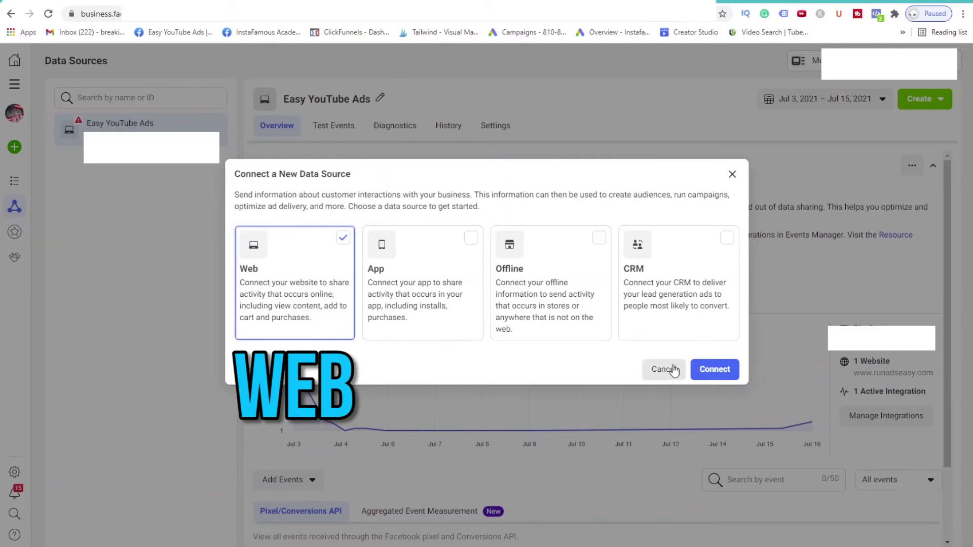
{"action": "left_click", "coordinate": [714, 369]}
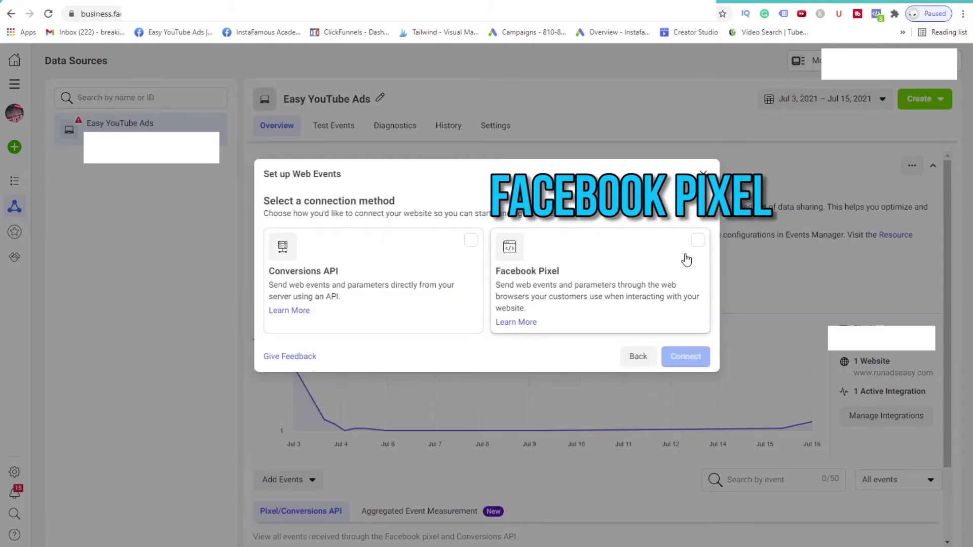
{"action": "left_click", "coordinate": [683, 256]}
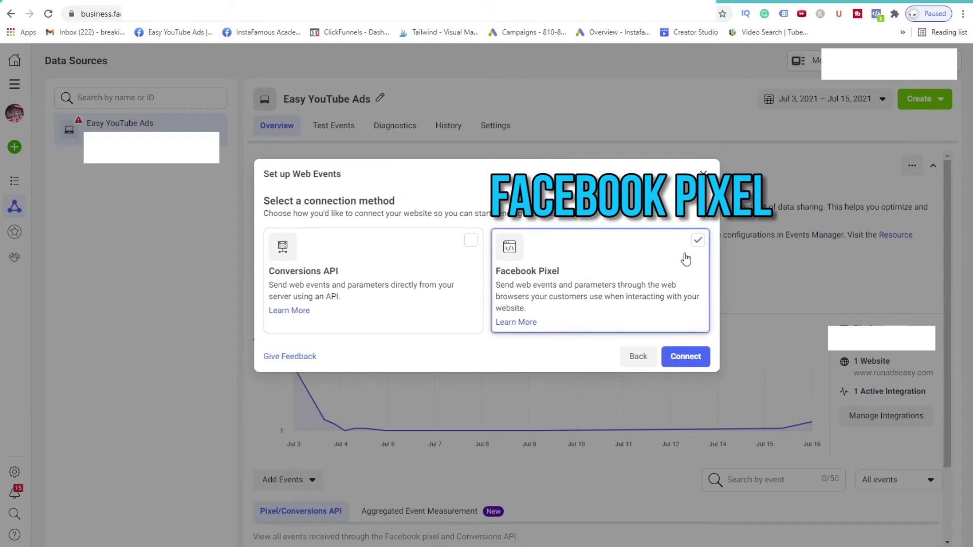
{"action": "left_click", "coordinate": [694, 358]}
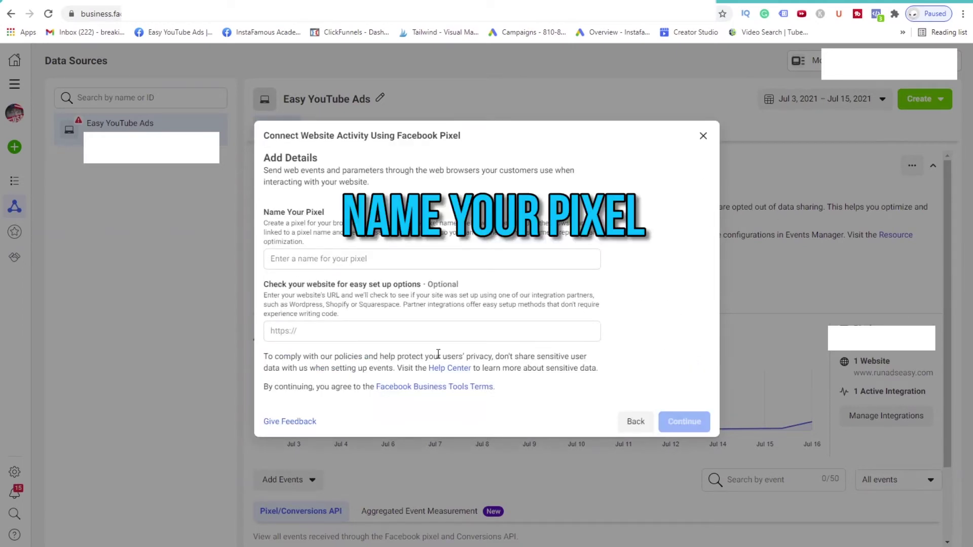
- Name the new pixel 'IG Profits' and create it
{"action": "left_click", "coordinate": [406, 263]}
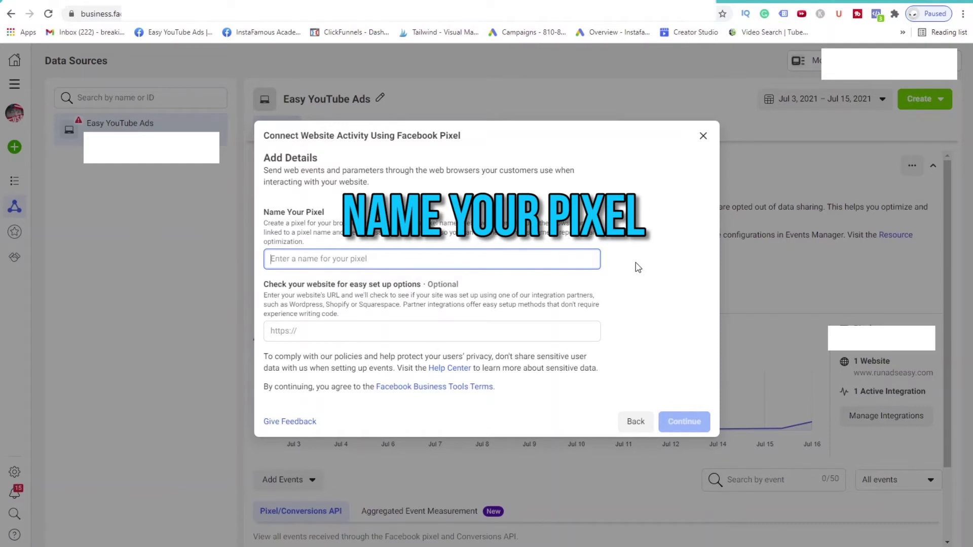
{"action": "type", "text": "IG Profits"}
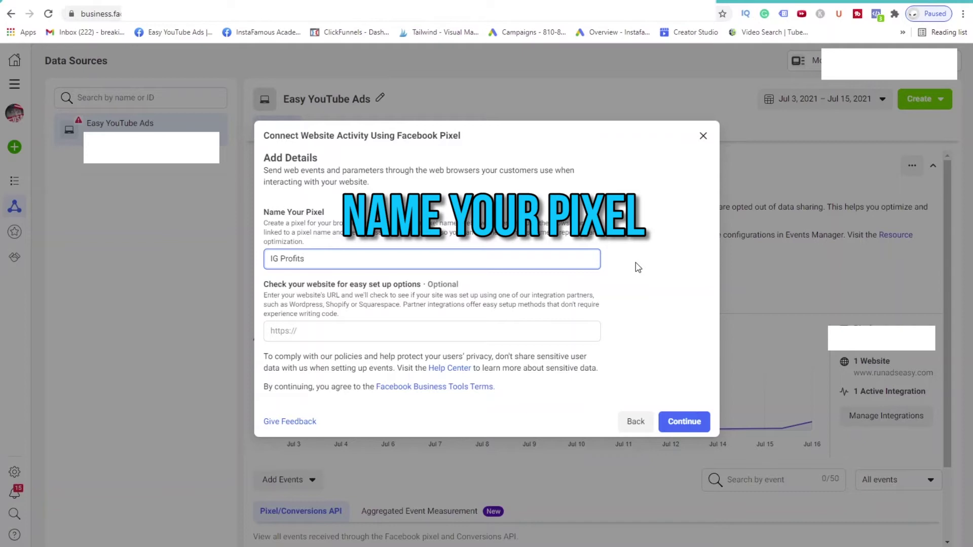
{"action": "left_click", "coordinate": [685, 421]}
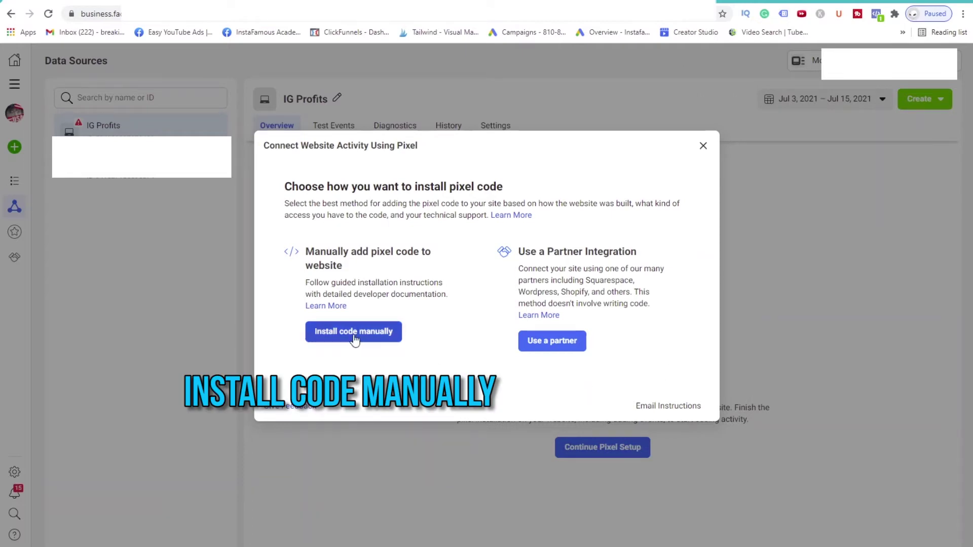
- Choose manual code installation and copy the pixel base code
{"action": "left_click", "coordinate": [330, 332]}
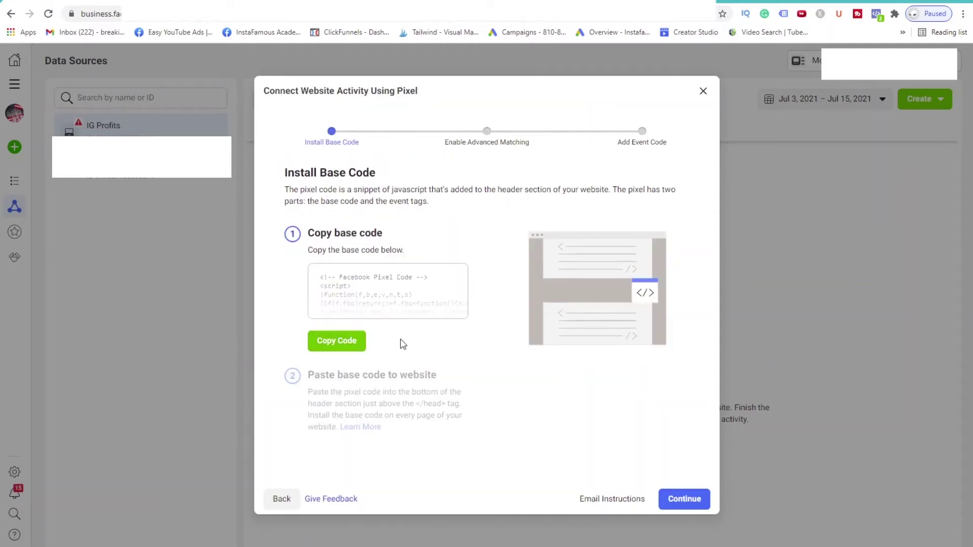
{"action": "left_click", "coordinate": [332, 342]}
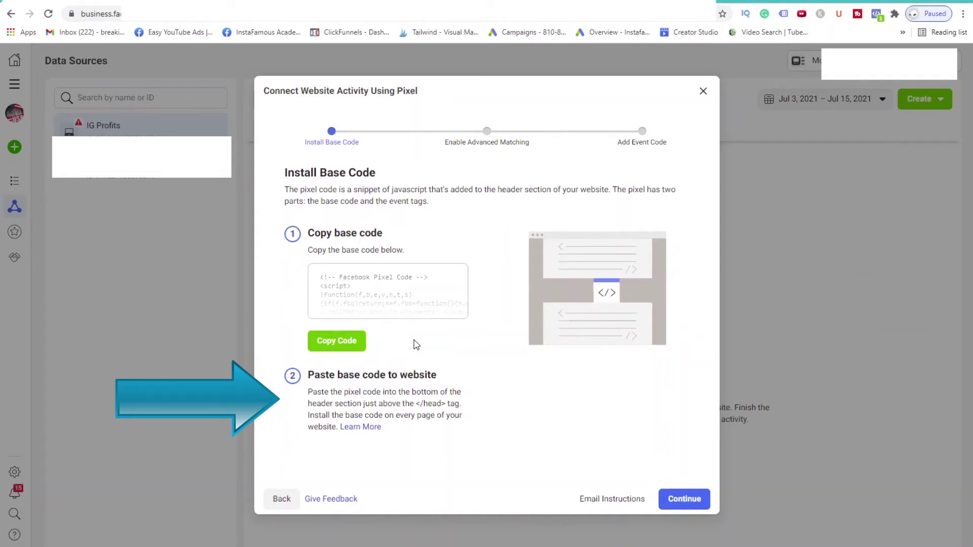
{"action": "left_click", "coordinate": [331, 343]}
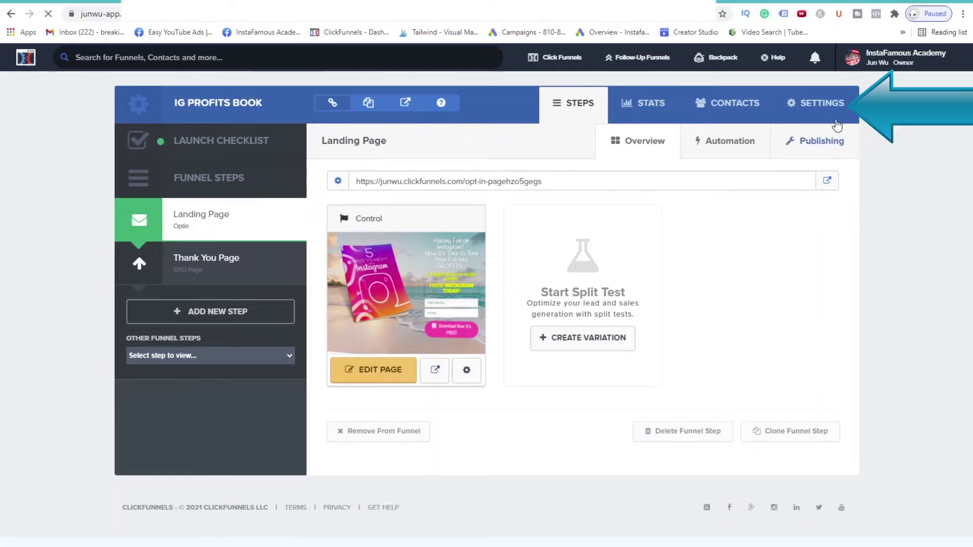
- Paste the pixel base code into the IG Profits Book funnel's Head Tracking Code and save the settings
{"action": "left_click", "coordinate": [824, 106]}
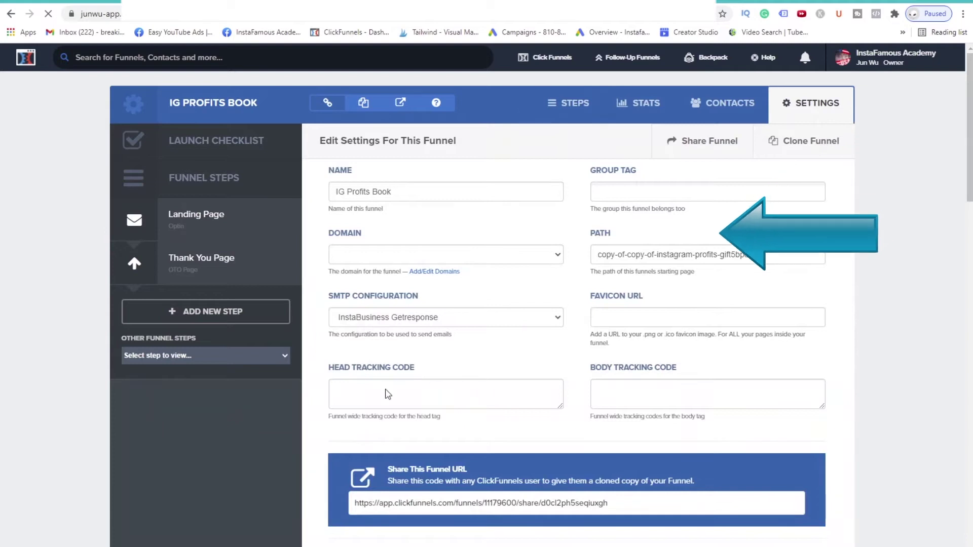
{"action": "left_click", "coordinate": [387, 394]}
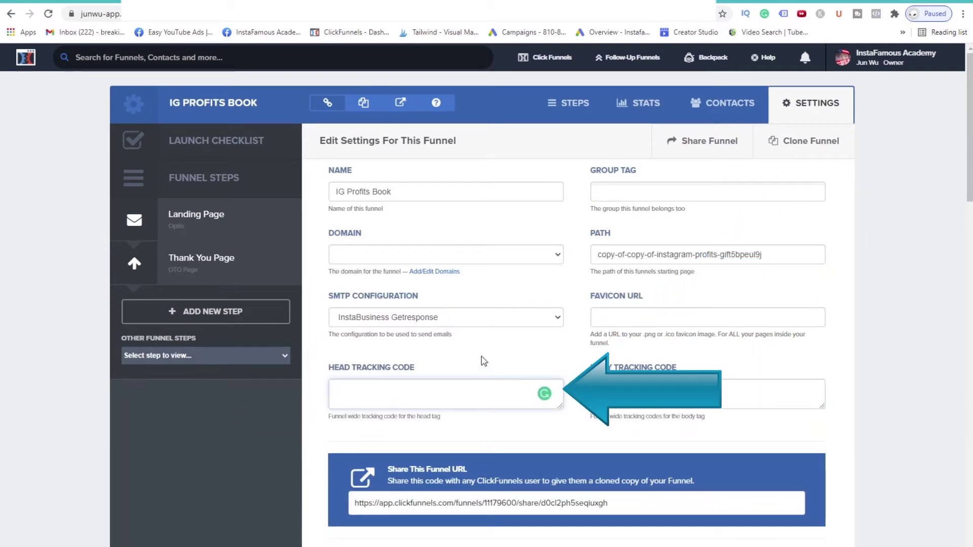
{"action": "key", "text": "ctrl+v"}
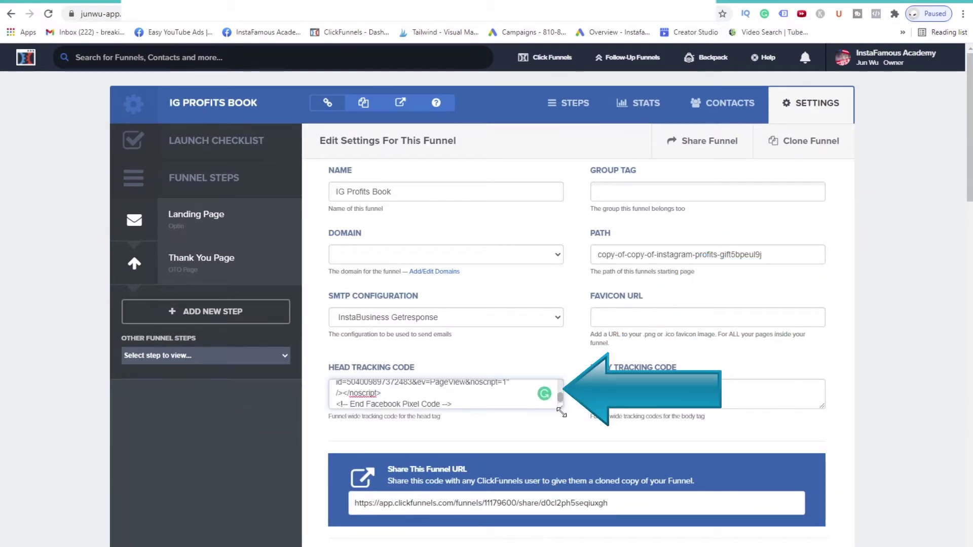
{"action": "left_click_drag", "start_coordinate": [561, 406], "coordinate": [569, 540]}
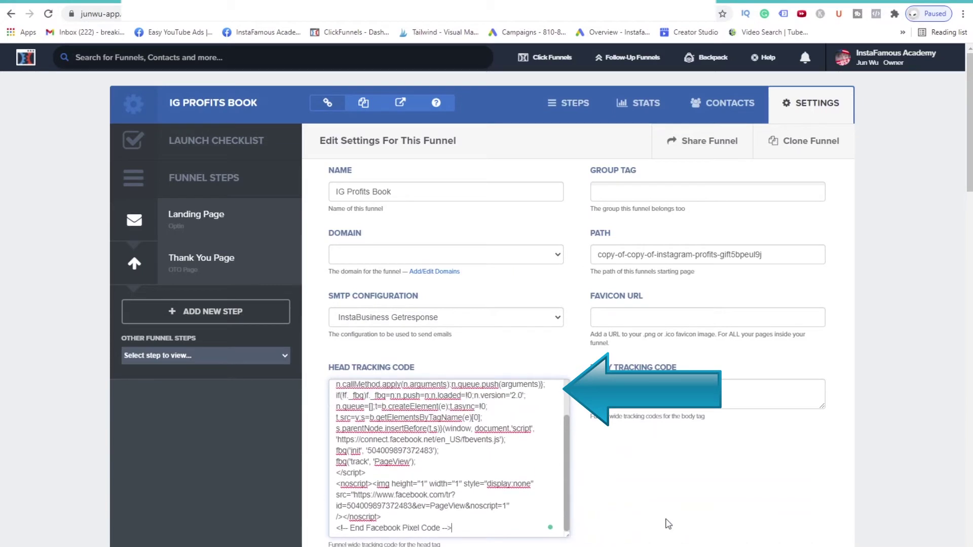
{"action": "scroll", "coordinate": [856, 466], "scroll_direction": "down", "scroll_amount": 9}
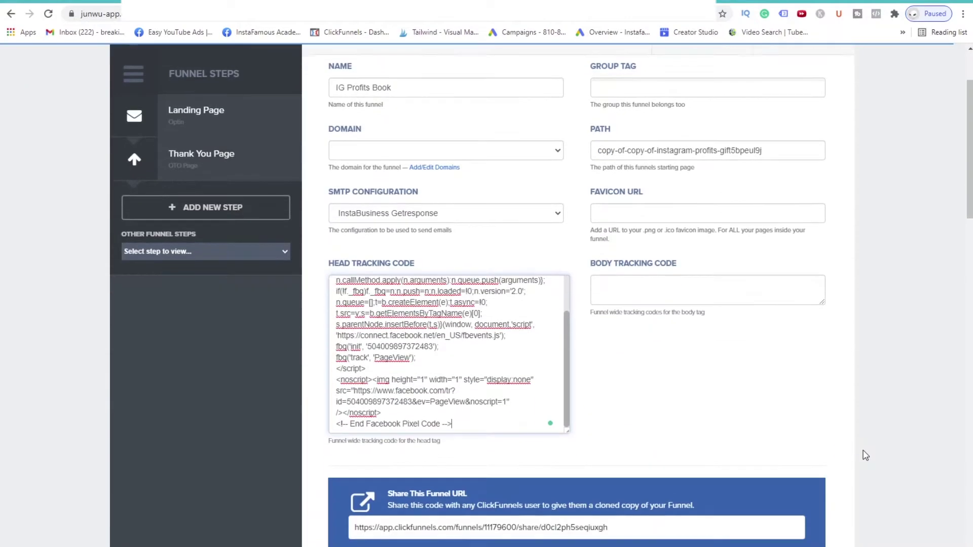
{"action": "scroll", "coordinate": [870, 445], "scroll_direction": "down", "scroll_amount": 12}
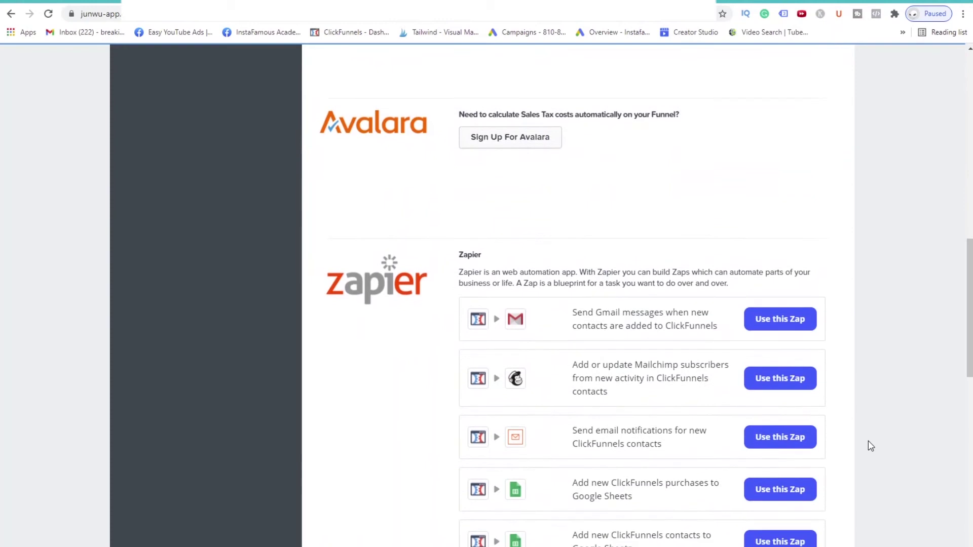
{"action": "scroll", "coordinate": [870, 446], "scroll_direction": "down", "scroll_amount": 4}
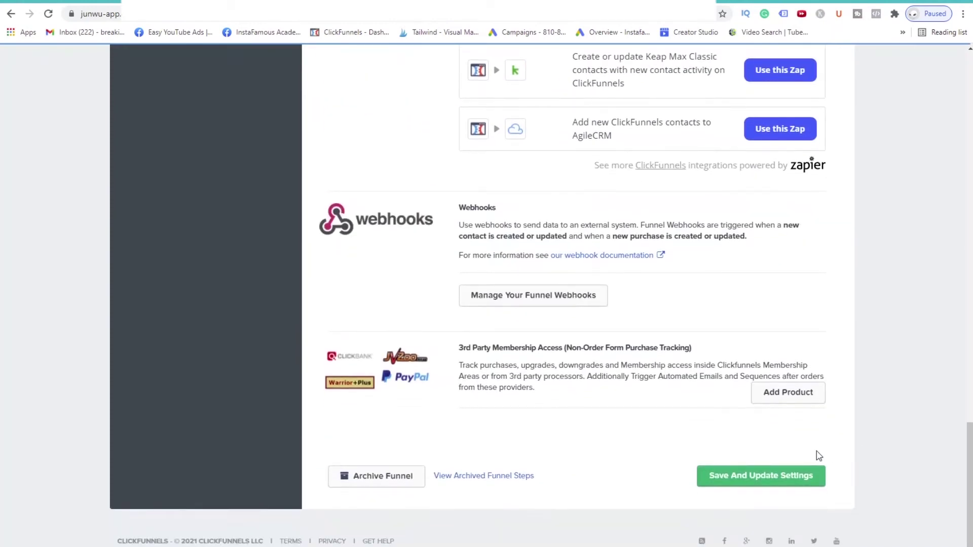
{"action": "left_click", "coordinate": [718, 485]}
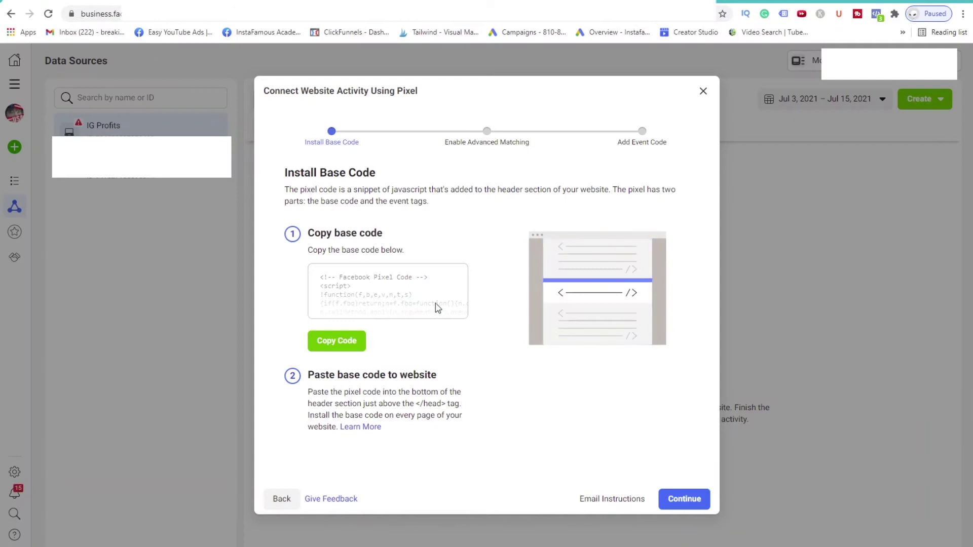
- Enable Automatic Advanced Matching for IG Profits and close the pixel setup dialog
{"action": "left_click", "coordinate": [684, 499]}
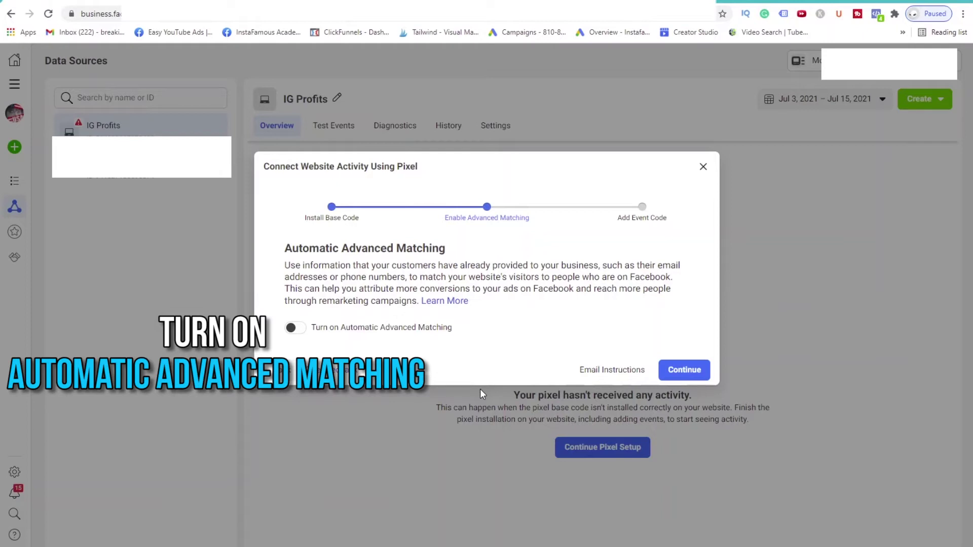
{"action": "left_click", "coordinate": [292, 329]}
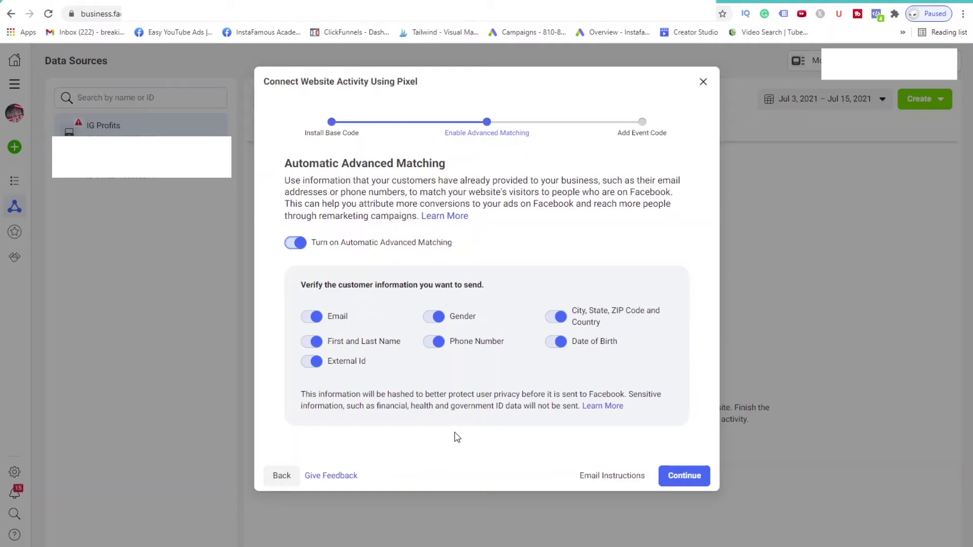
{"action": "left_click", "coordinate": [681, 479]}
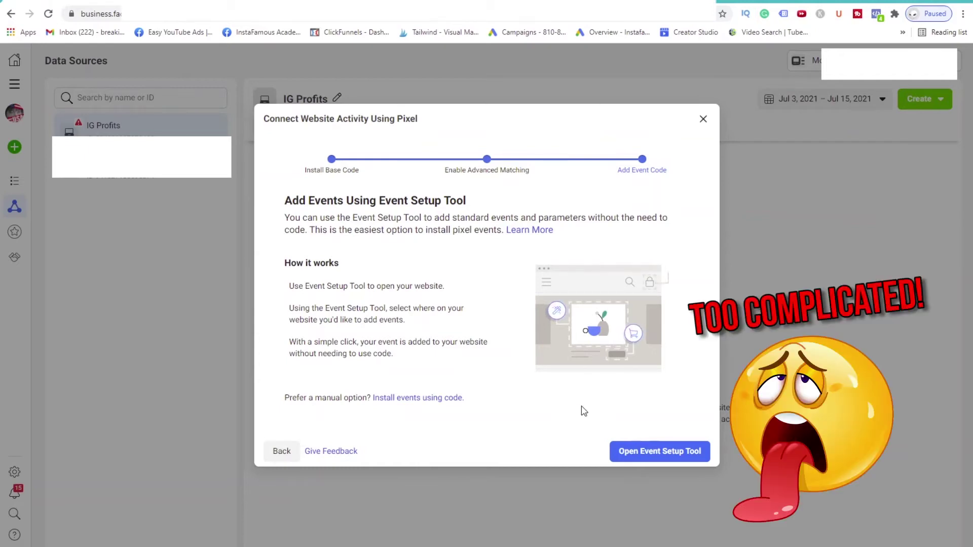
{"action": "left_click", "coordinate": [703, 121]}
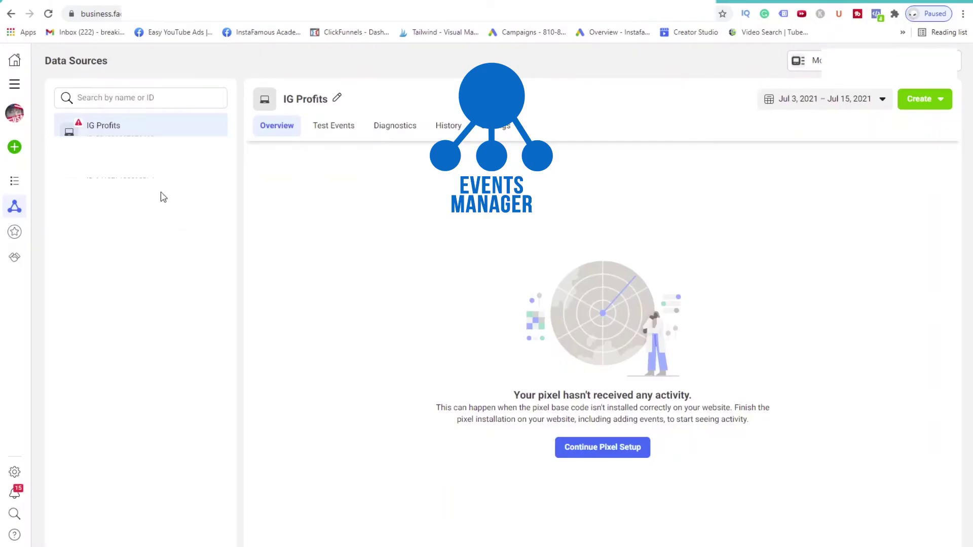
- Reload the IG Profits pixel overview page to check its activity
{"action": "left_click", "coordinate": [50, 14]}
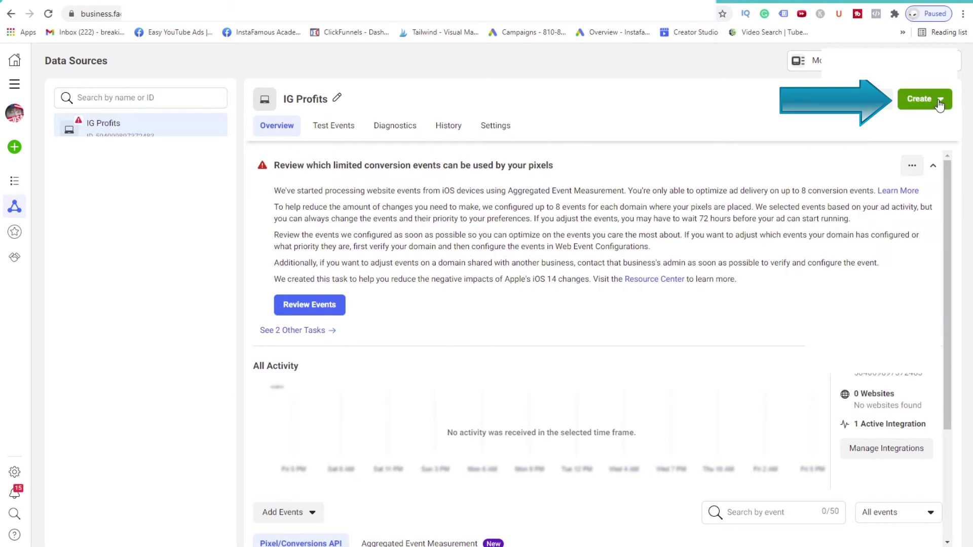
- Start a custom conversion named 'Viewed Landing Page' with IG Profits as data source
{"action": "left_click", "coordinate": [940, 103]}
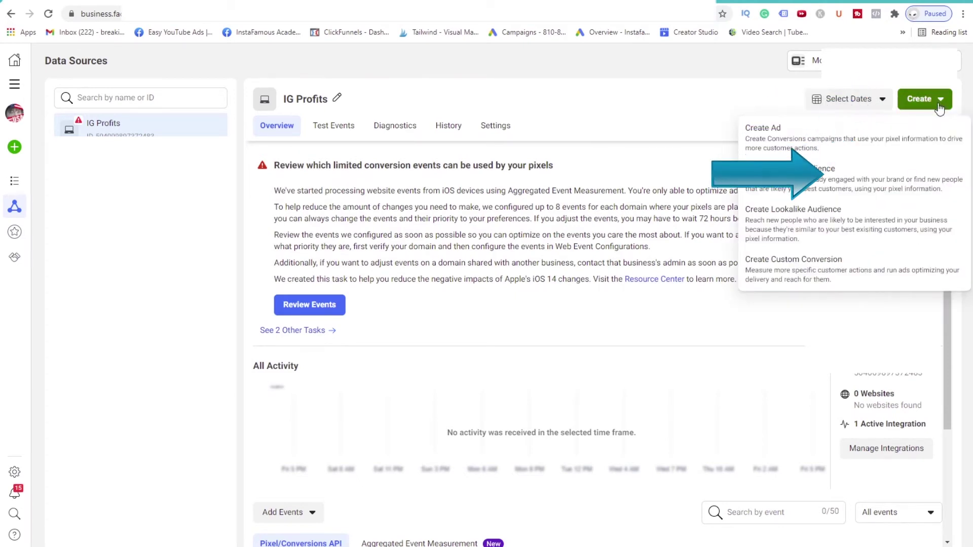
{"action": "left_click", "coordinate": [813, 270]}
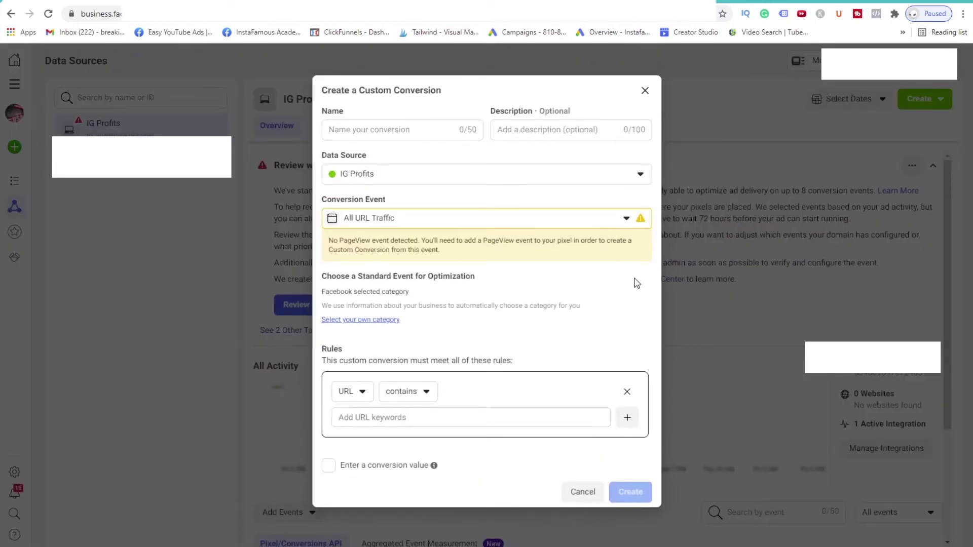
{"action": "left_click", "coordinate": [372, 130]}
{"action": "type", "text": "View"}
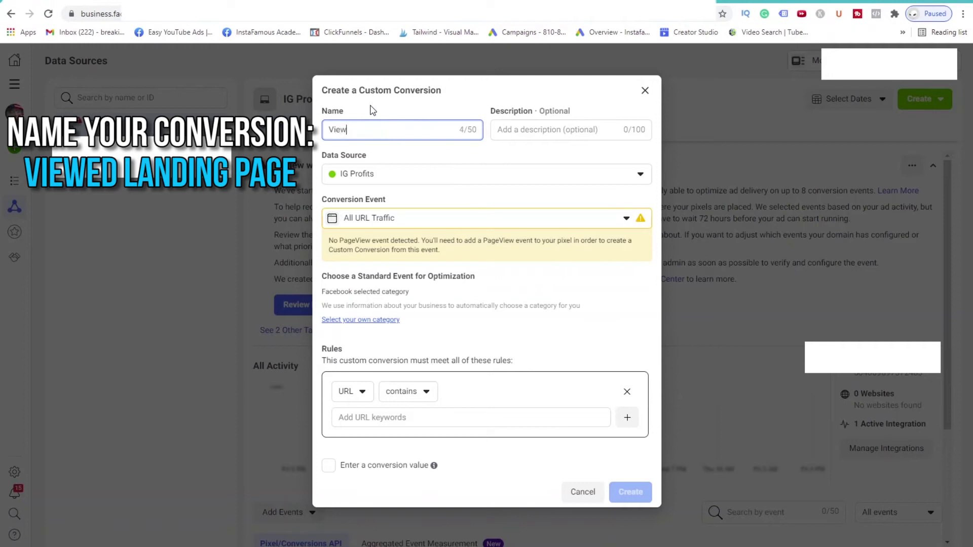
{"action": "type", "text": "ed Landing Page"}
{"action": "left_click", "coordinate": [424, 175]}
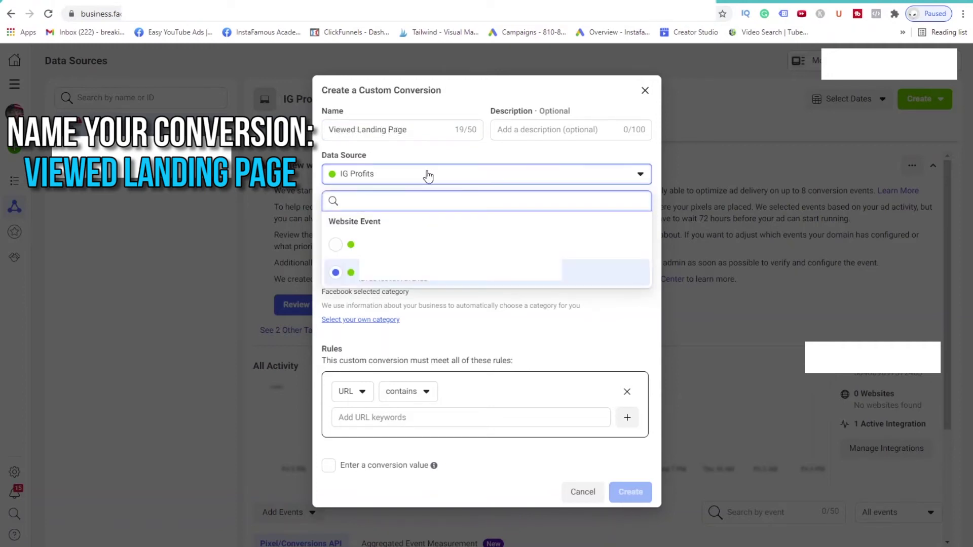
{"action": "left_click", "coordinate": [388, 283]}
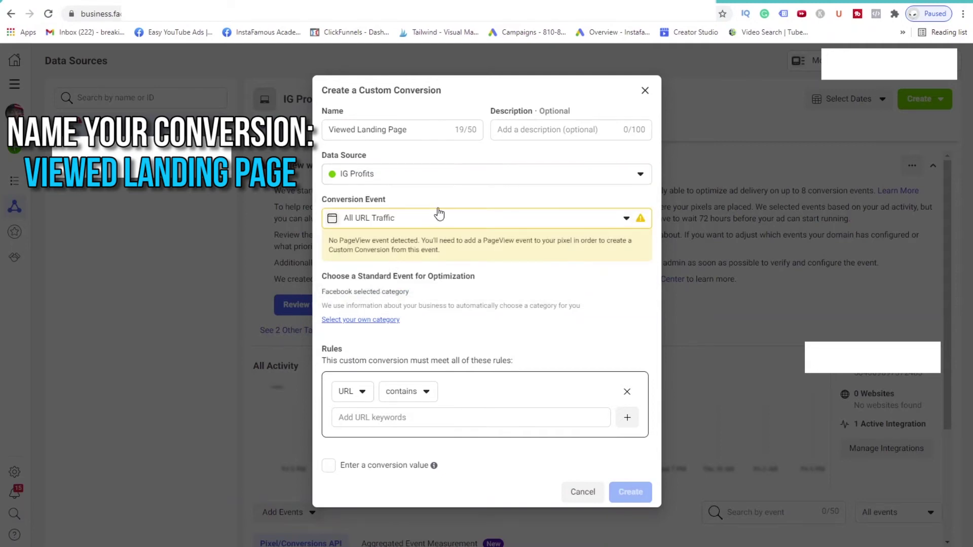
- Optimize it for View Content and add the opt-in page URL as the URL rule
{"action": "left_click", "coordinate": [381, 320]}
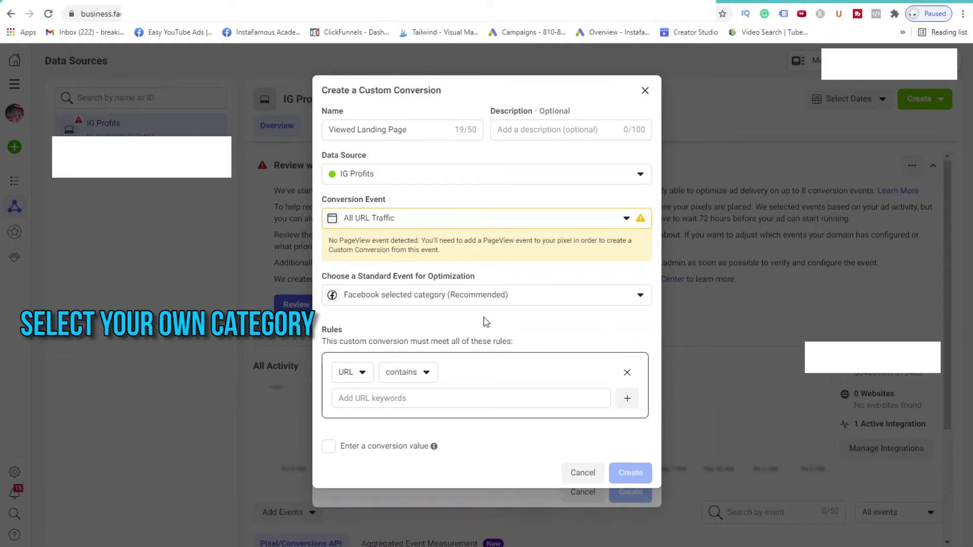
{"action": "left_click", "coordinate": [489, 297]}
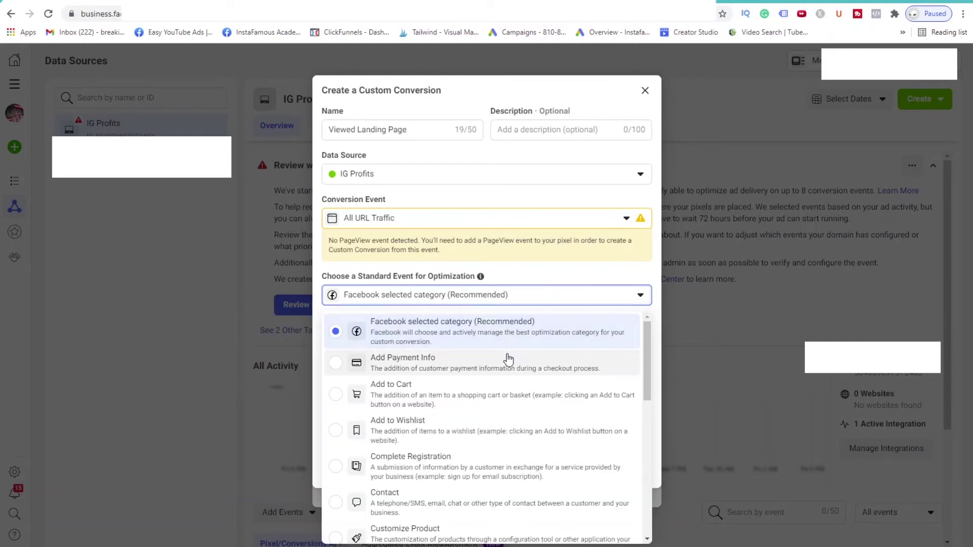
{"action": "scroll", "coordinate": [507, 360], "scroll_direction": "down", "scroll_amount": 5}
{"action": "scroll", "coordinate": [510, 358], "scroll_direction": "down", "scroll_amount": 3}
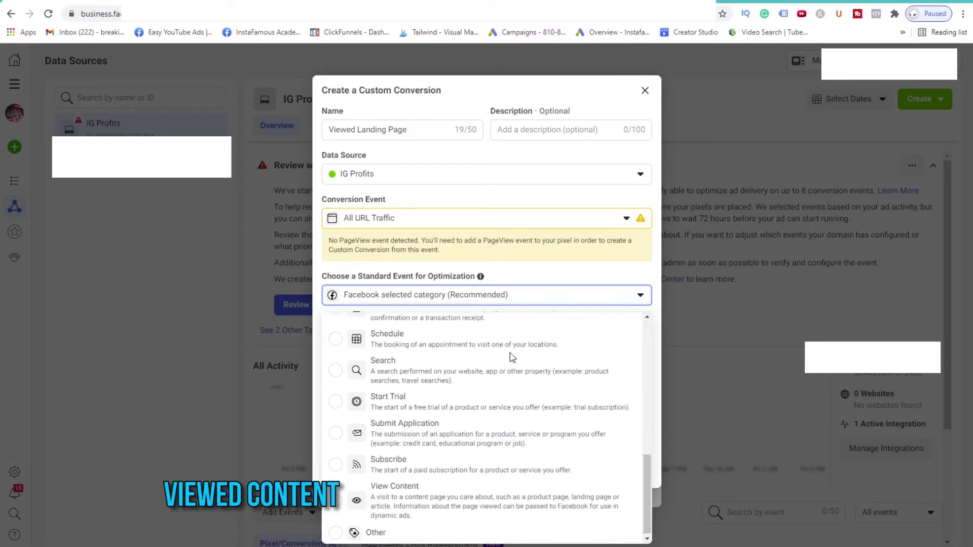
{"action": "left_click", "coordinate": [385, 492]}
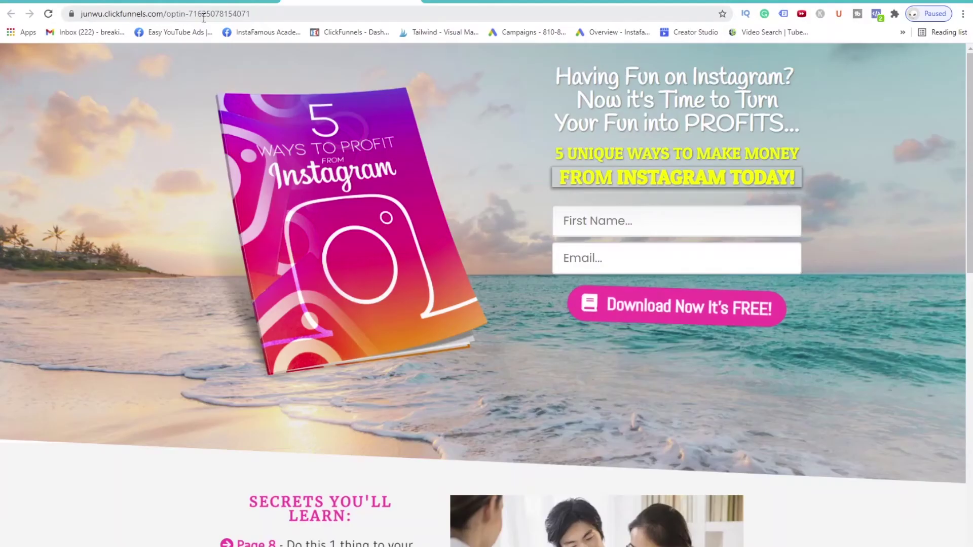
{"action": "left_click", "coordinate": [220, 15]}
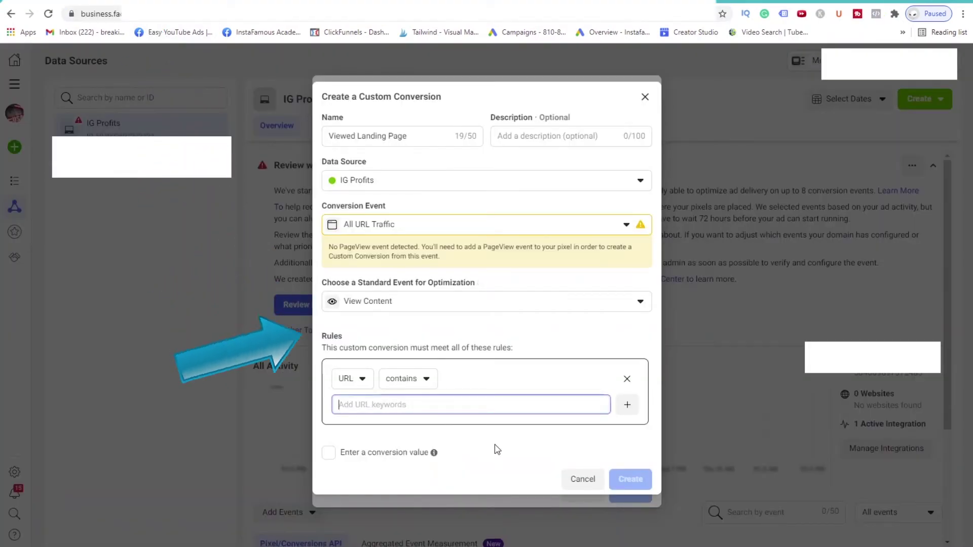
{"action": "key", "text": "ctrl+v"}
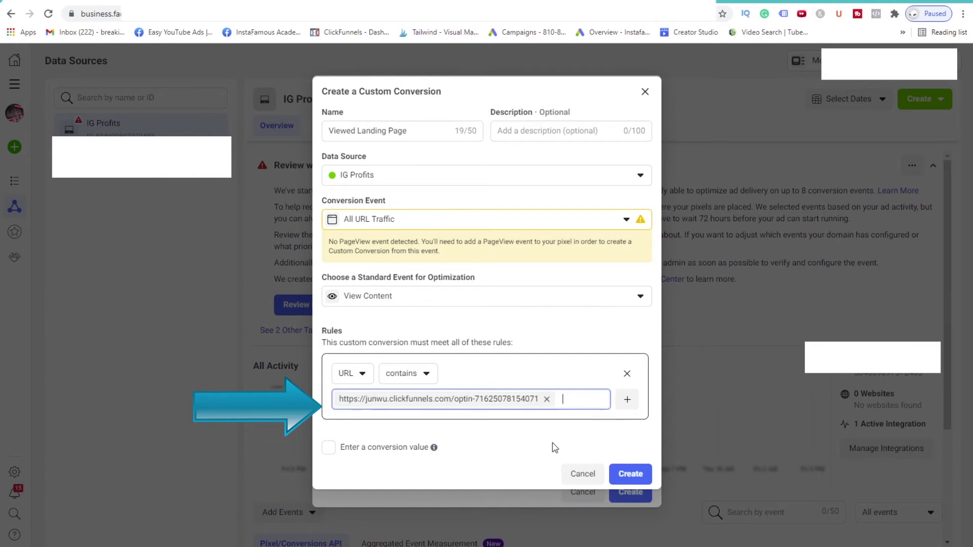
- Create the Viewed Landing Page conversion and dismiss the success message
{"action": "left_click", "coordinate": [631, 477]}
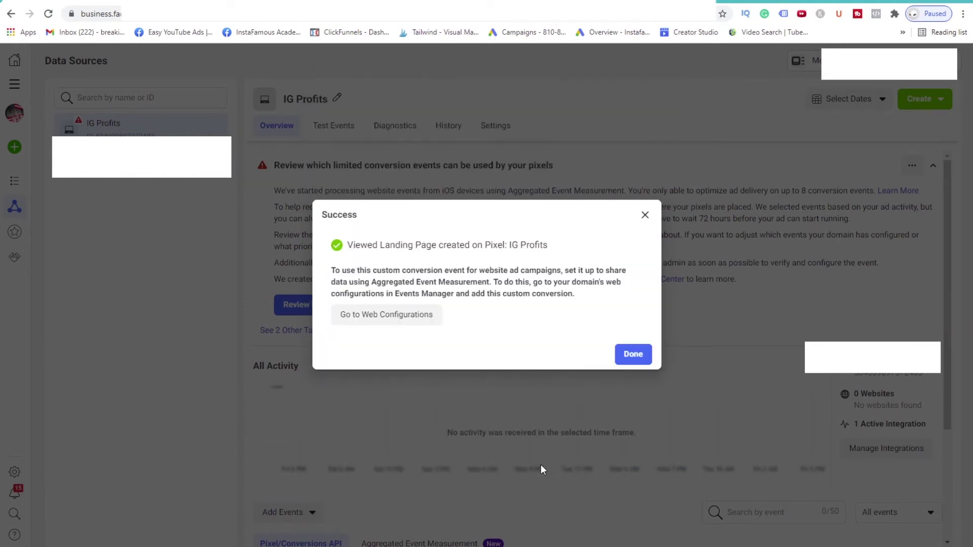
{"action": "left_click", "coordinate": [636, 356]}
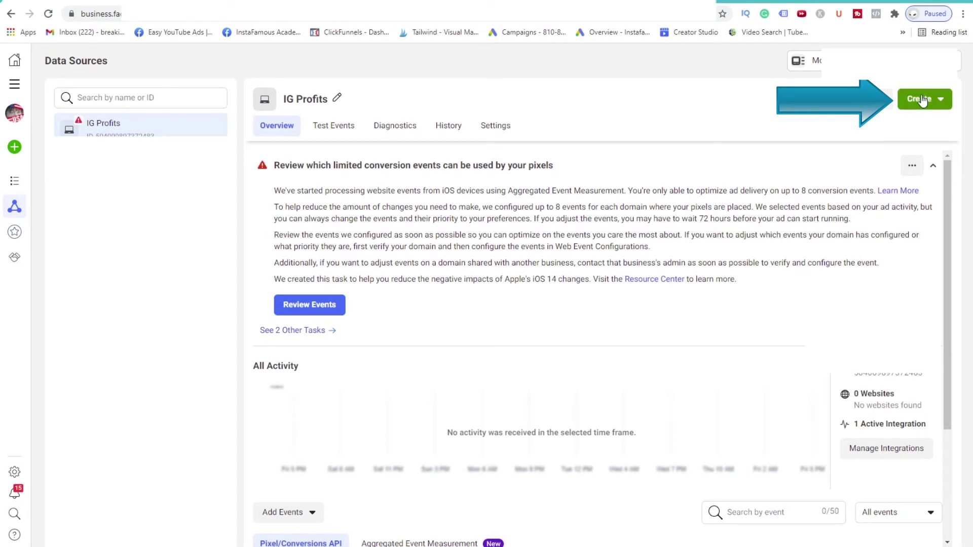
- Create a custom conversion 'Lead', optimized for Lead, with a thank-you page URL rule
{"action": "left_click", "coordinate": [922, 100]}
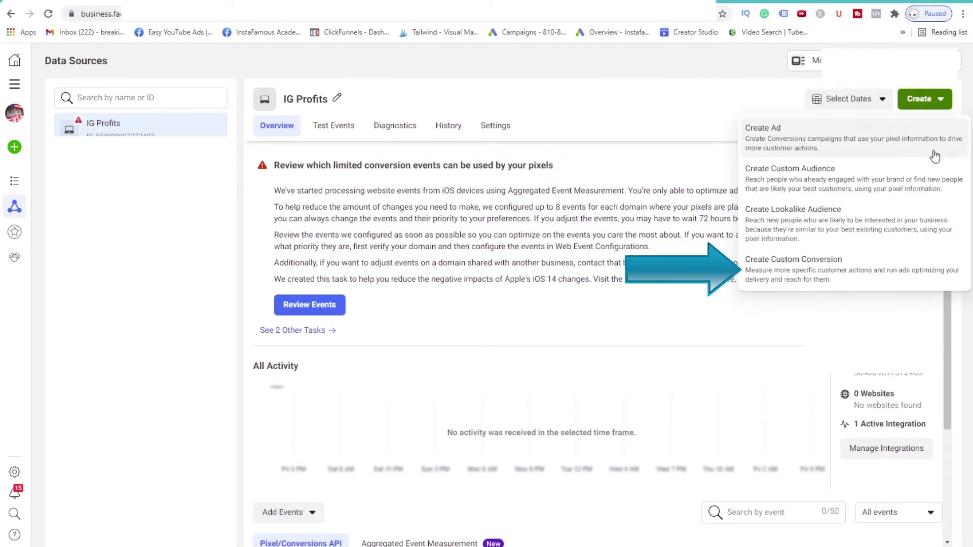
{"action": "left_click", "coordinate": [783, 271]}
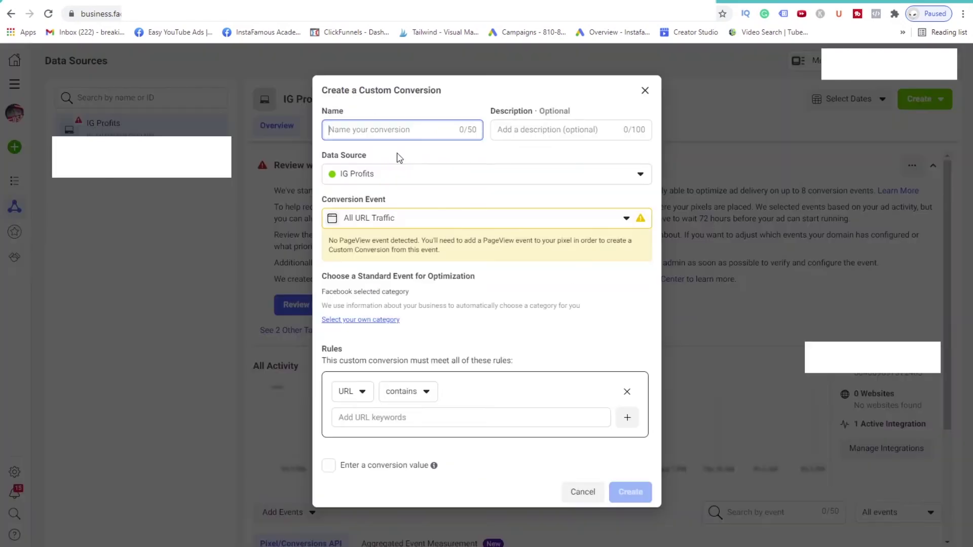
{"action": "type", "text": "Lead"}
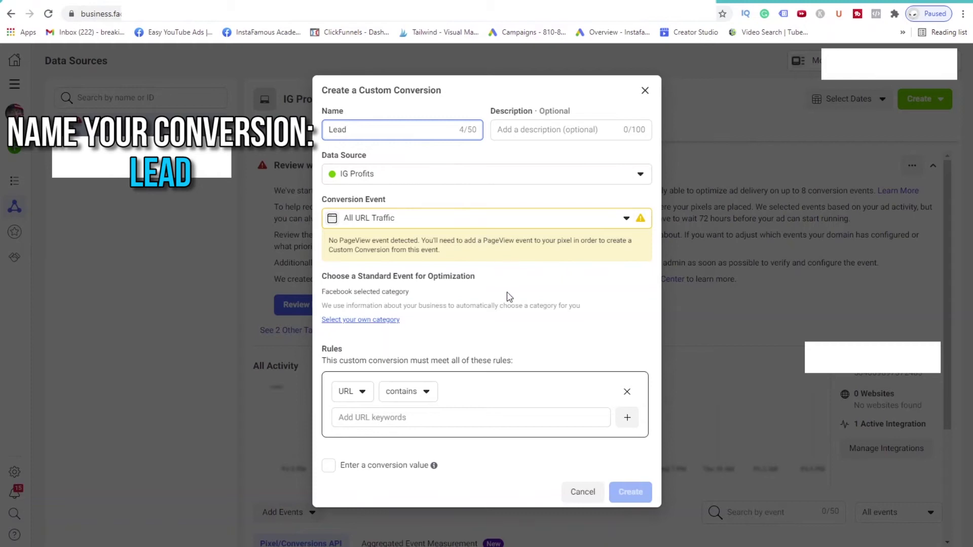
{"action": "left_click", "coordinate": [388, 321]}
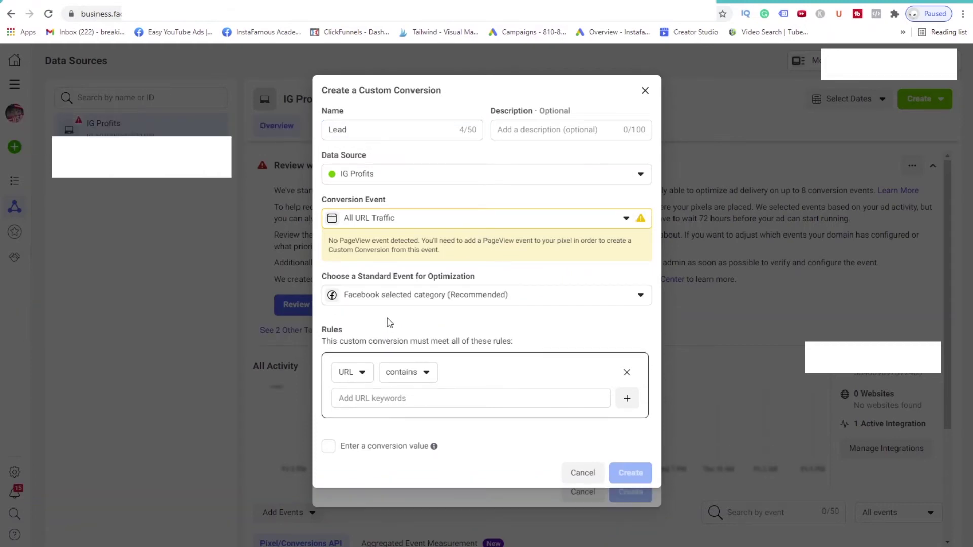
{"action": "left_click", "coordinate": [577, 304]}
{"action": "scroll", "coordinate": [569, 341], "scroll_direction": "down", "scroll_amount": 4}
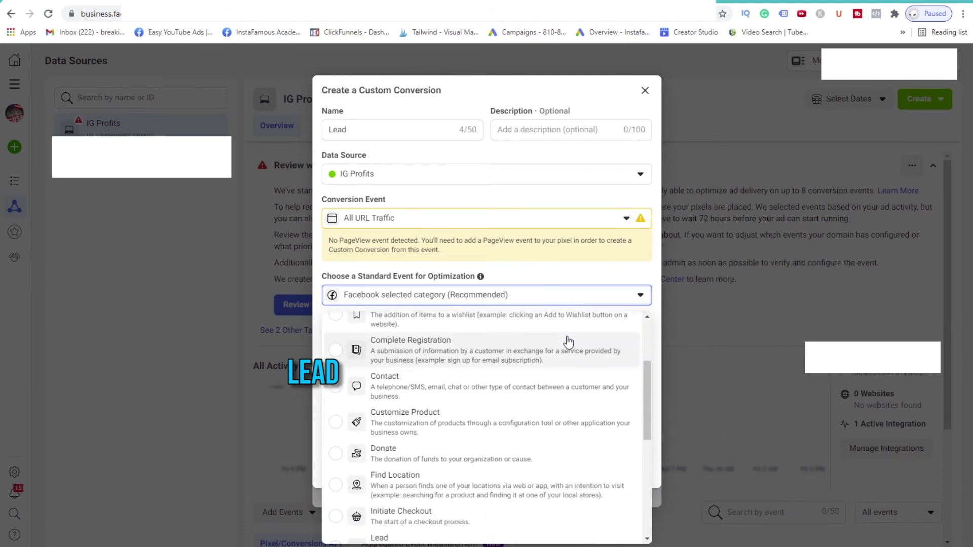
{"action": "scroll", "coordinate": [568, 341], "scroll_direction": "down", "scroll_amount": 3}
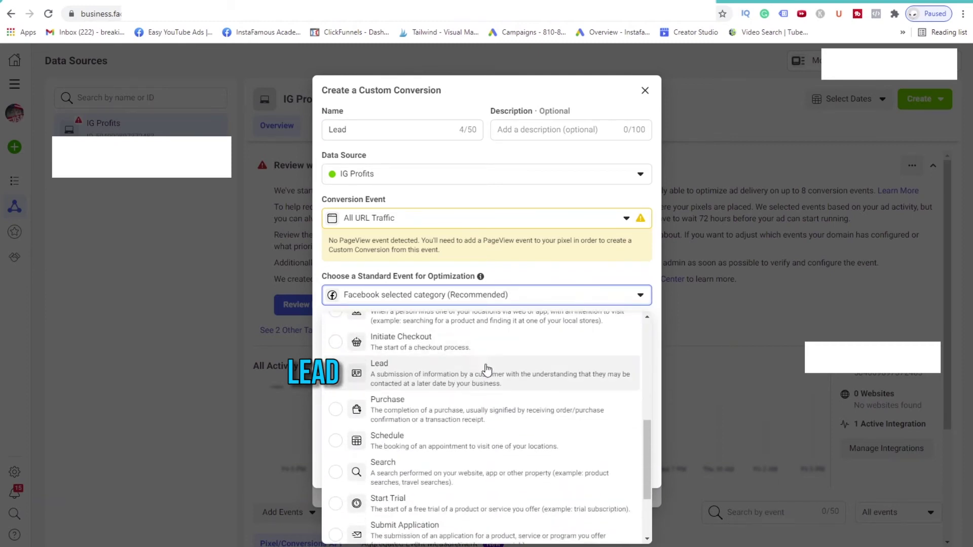
{"action": "left_click", "coordinate": [389, 377]}
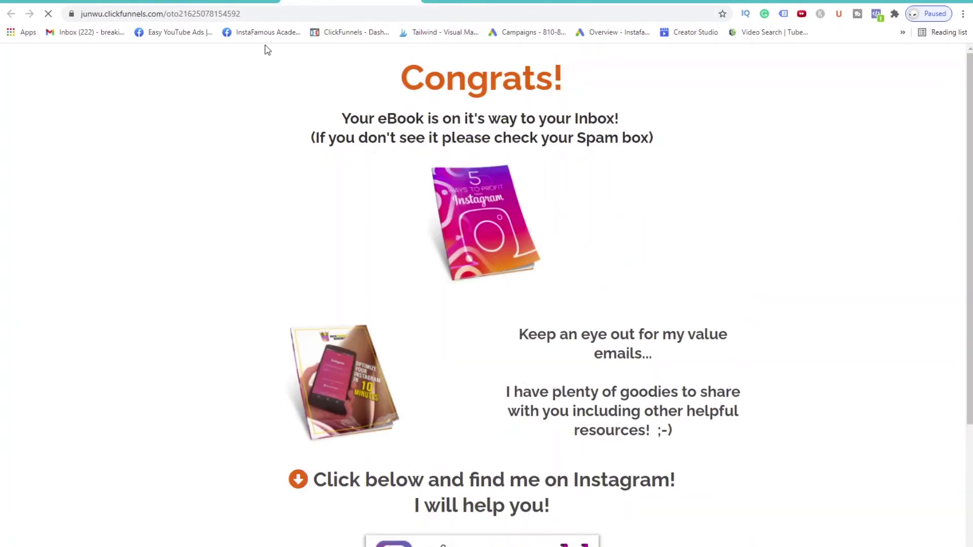
{"action": "left_click", "coordinate": [225, 13]}
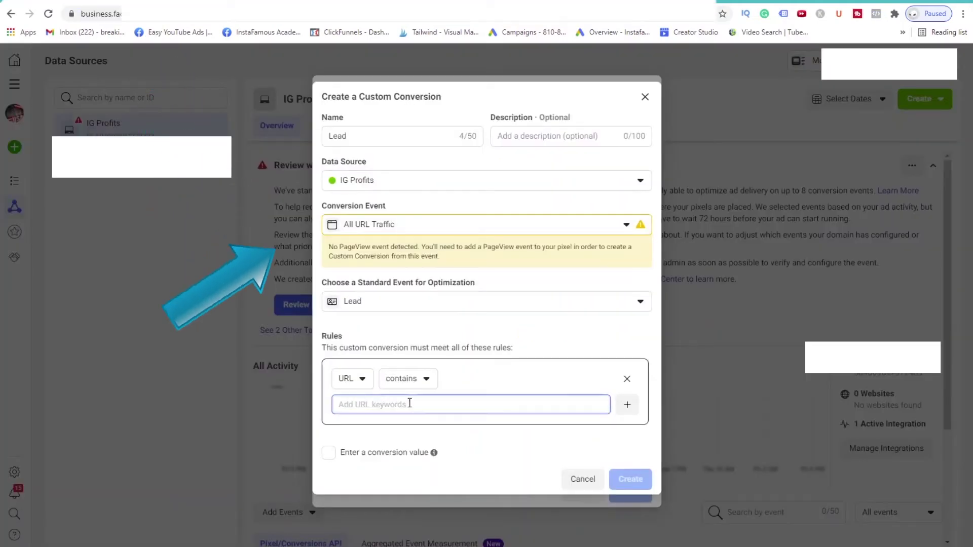
{"action": "key", "text": "ctrl+v"}
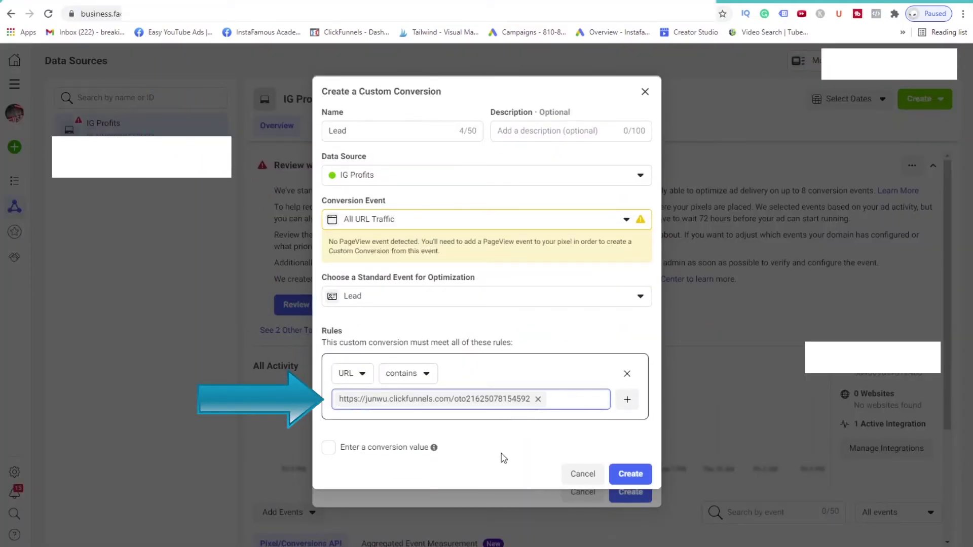
{"action": "left_click", "coordinate": [630, 473]}
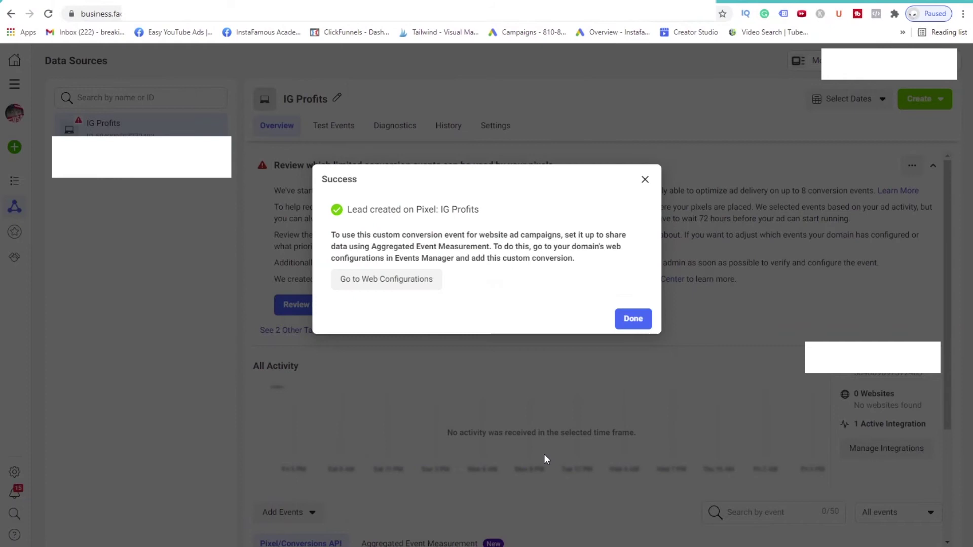
- Confirm with Pixel Helper that the opt-in page fires PageView and Viewed Landing Page
{"action": "left_click", "coordinate": [633, 319]}
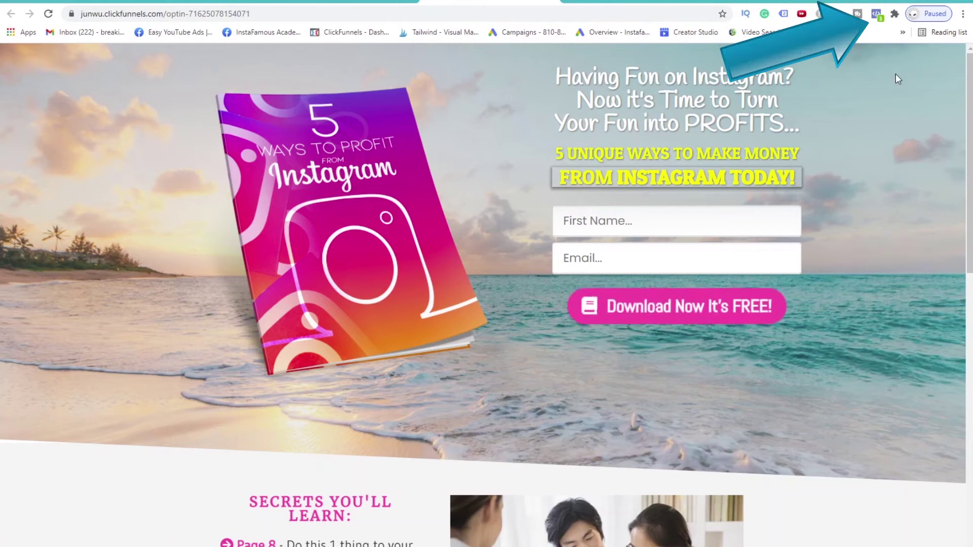
{"action": "left_click", "coordinate": [877, 14]}
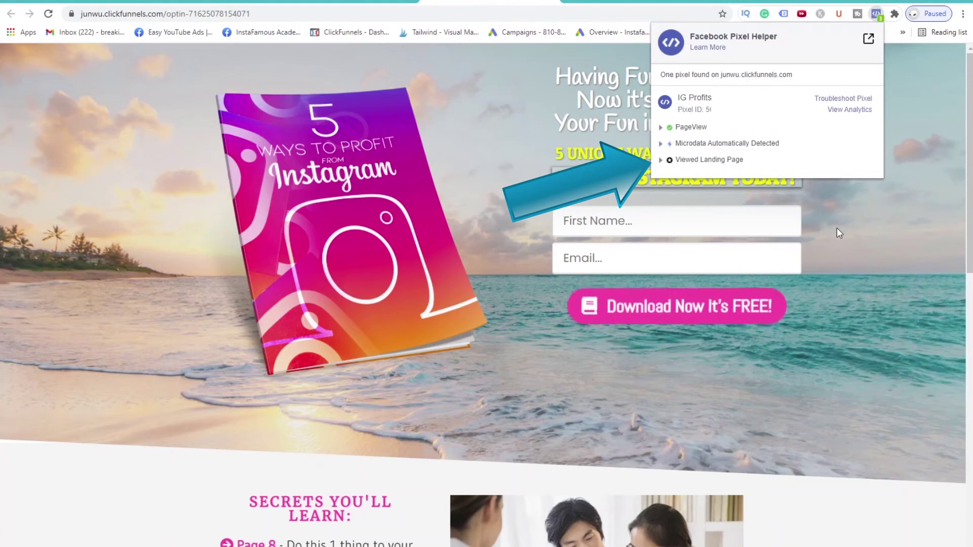
{"action": "left_click", "coordinate": [488, 147]}
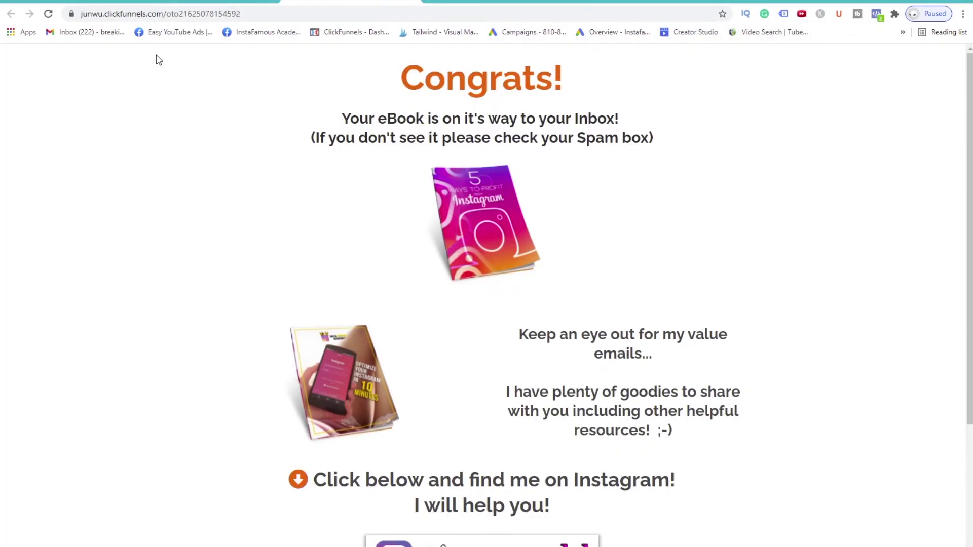
- Reload the Congrats thank-you page and check its fired pixel events in Facebook Pixel Helper
{"action": "left_click", "coordinate": [48, 14]}
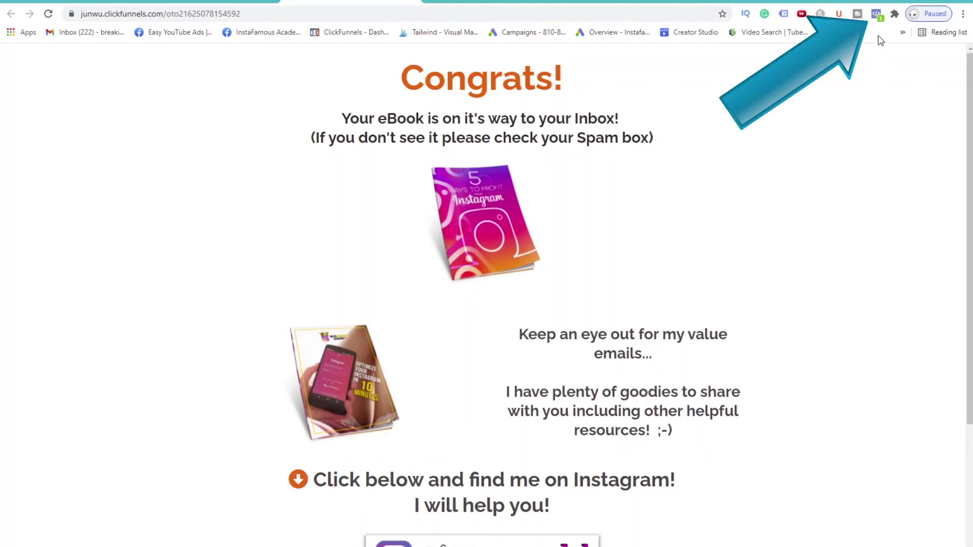
{"action": "left_click", "coordinate": [876, 14]}
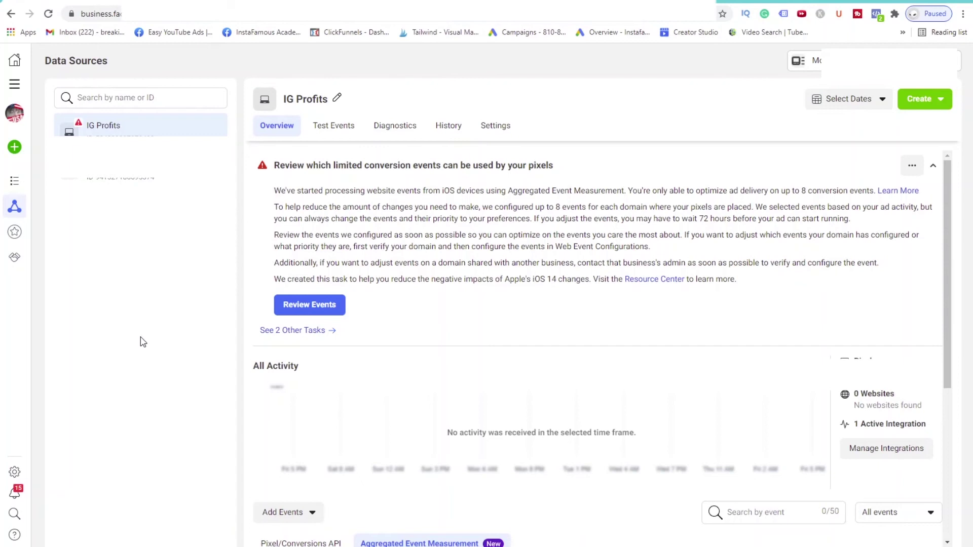
- Open Configure Web Events under Aggregated Event Measurement for runadseasy.com and emailmarketingacademy.net
{"action": "mouse_move", "coordinate": [15, 210]}
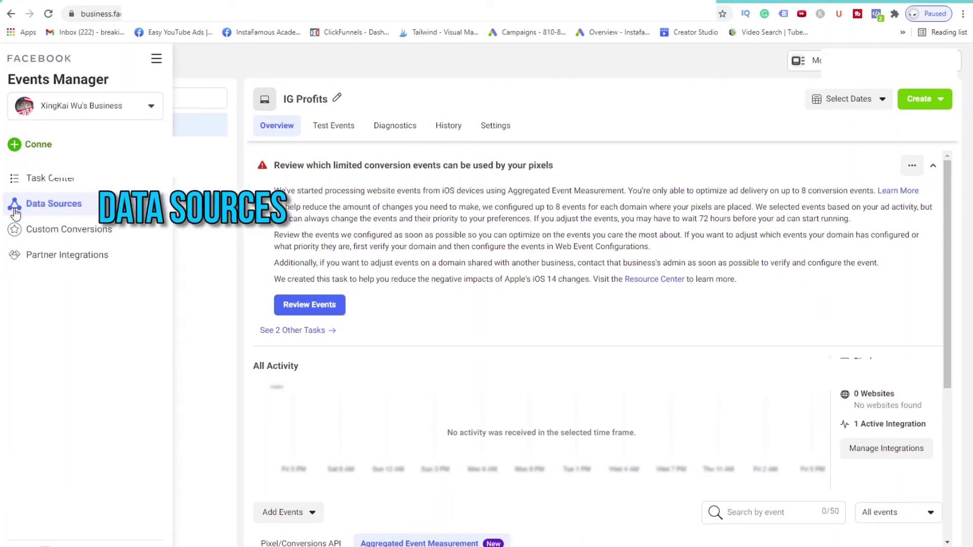
{"action": "scroll", "coordinate": [634, 476], "scroll_direction": "down", "scroll_amount": 5}
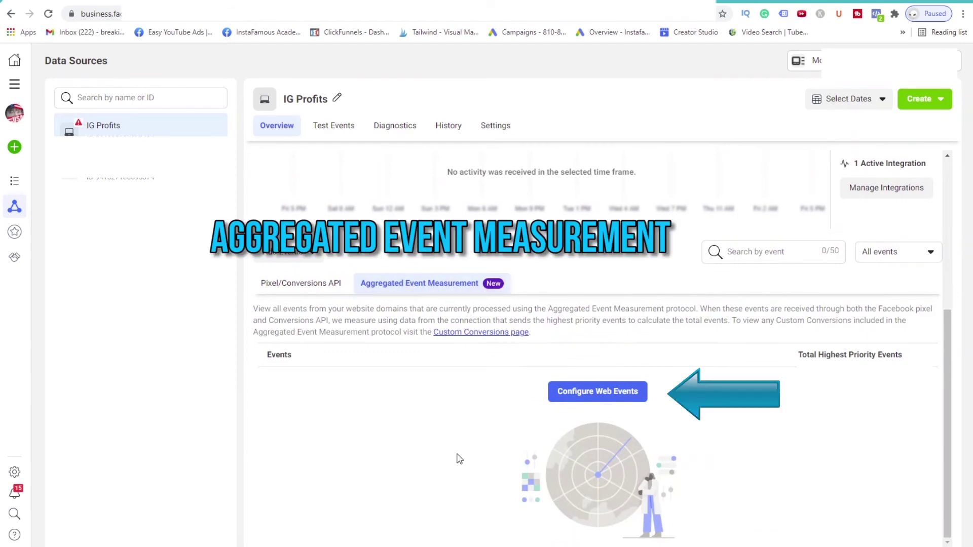
{"action": "left_click", "coordinate": [580, 398]}
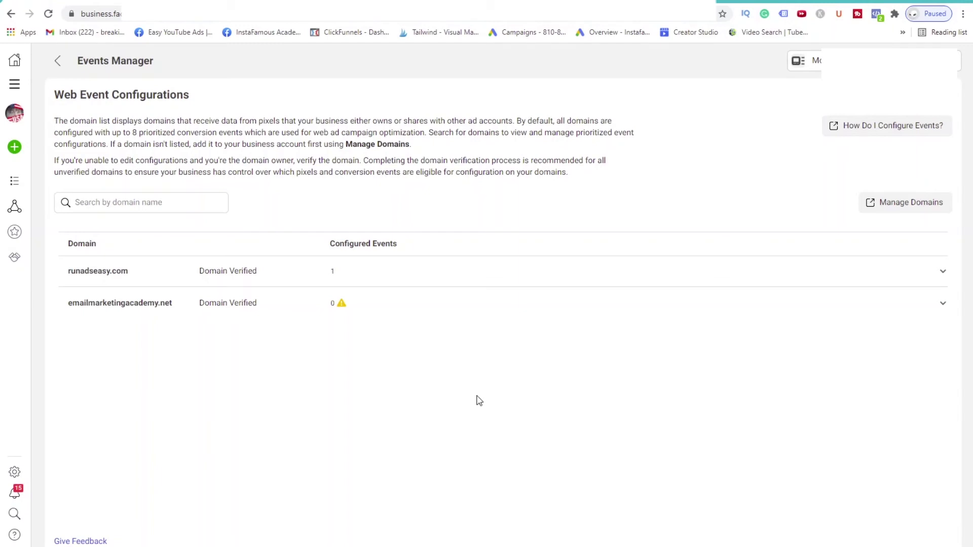
- Review the verified domains list in Business Settings and begin the Add a Domain form
{"action": "left_click", "coordinate": [897, 207]}
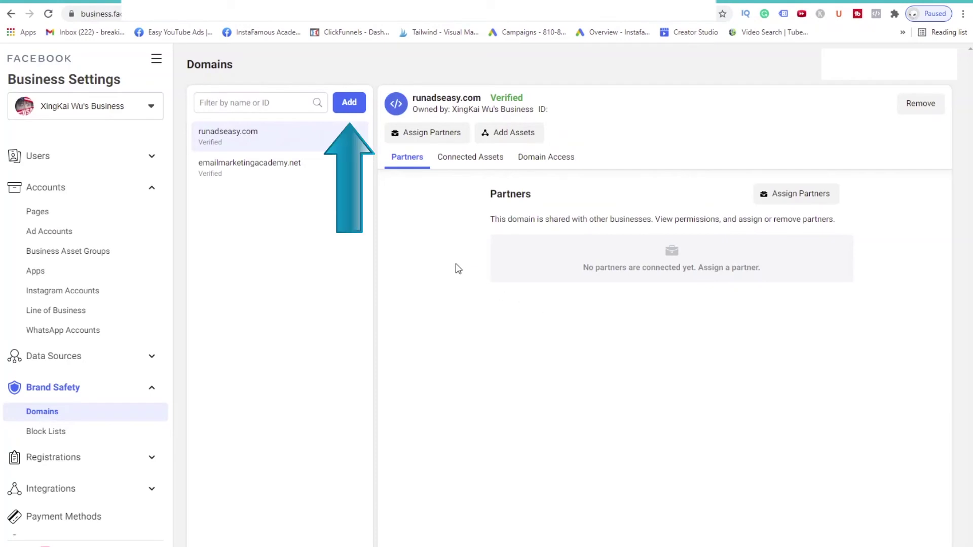
{"action": "left_click", "coordinate": [349, 102]}
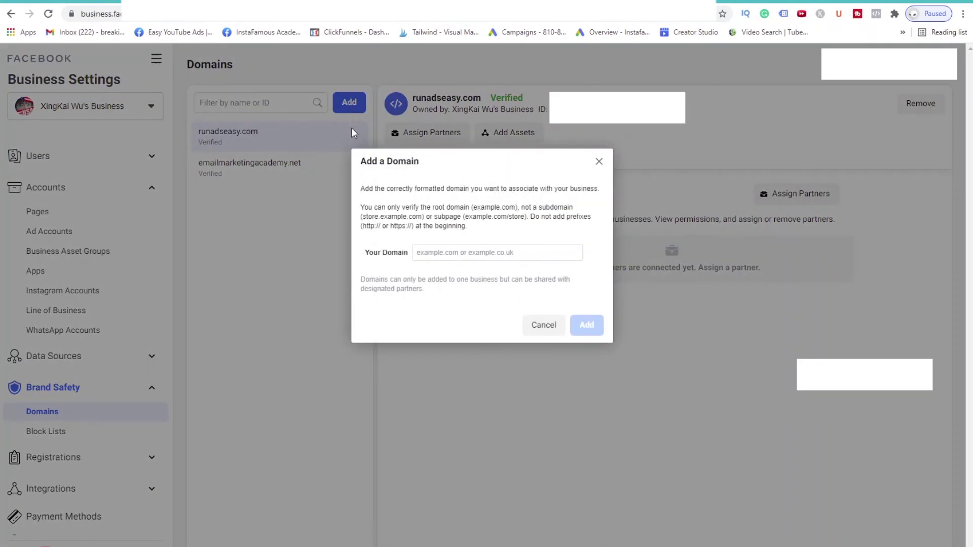
{"action": "left_click", "coordinate": [435, 253]}
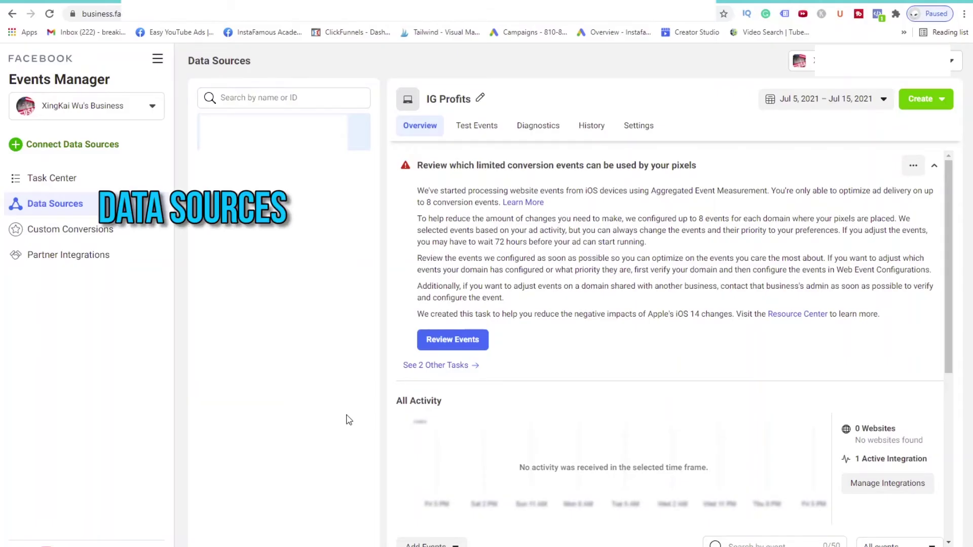
- Open Manage Events for emailmarketingacademy.net and confirm Edit to reach its event configuration
{"action": "scroll", "coordinate": [593, 408], "scroll_direction": "down", "scroll_amount": 6}
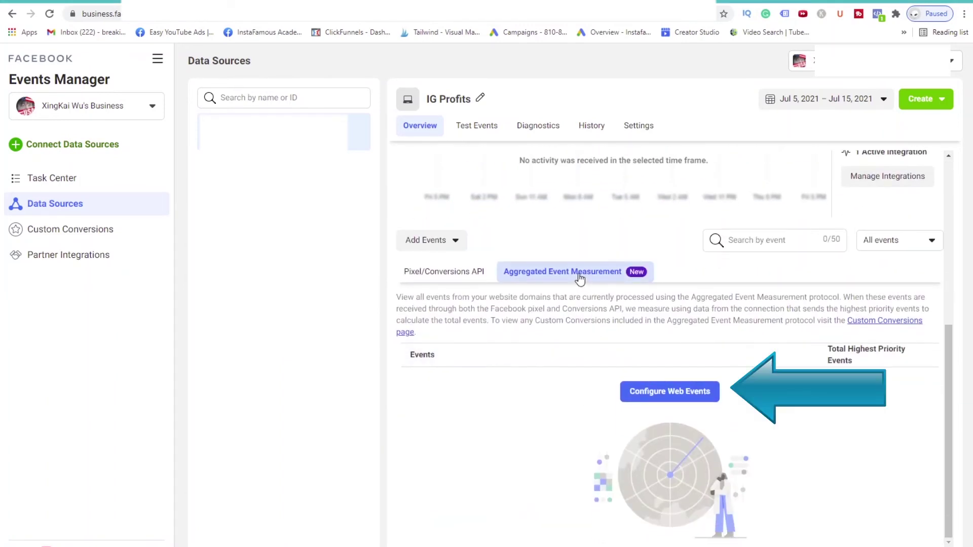
{"action": "left_click", "coordinate": [651, 397]}
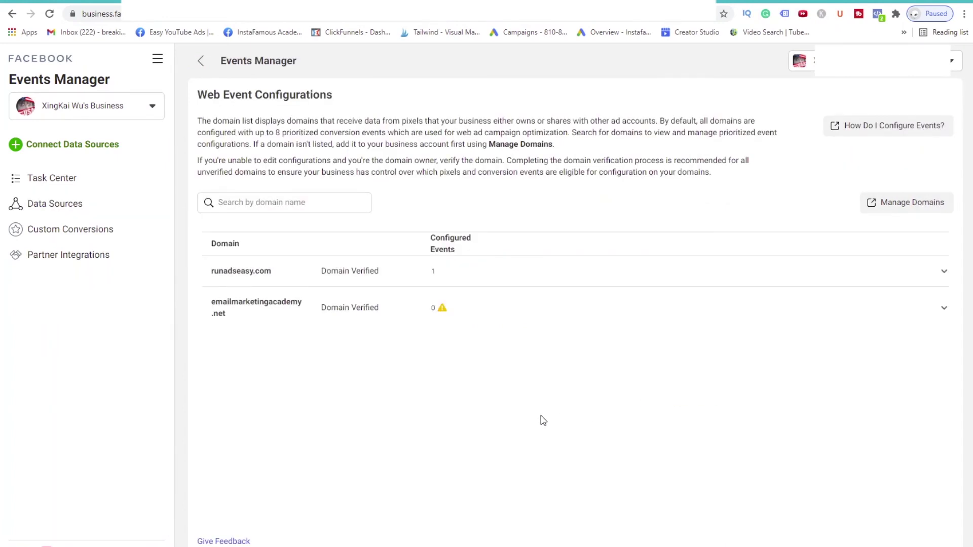
{"action": "left_click", "coordinate": [503, 309]}
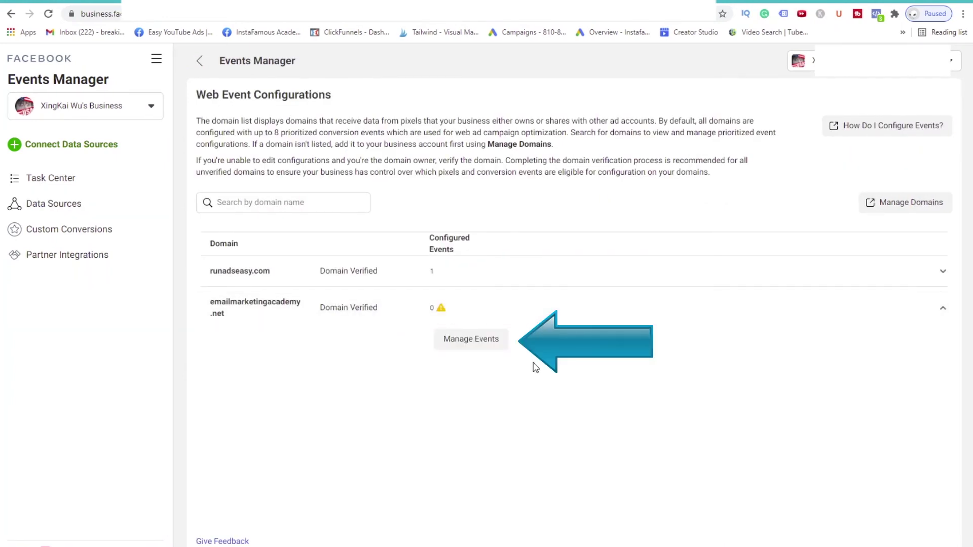
{"action": "left_click", "coordinate": [476, 342]}
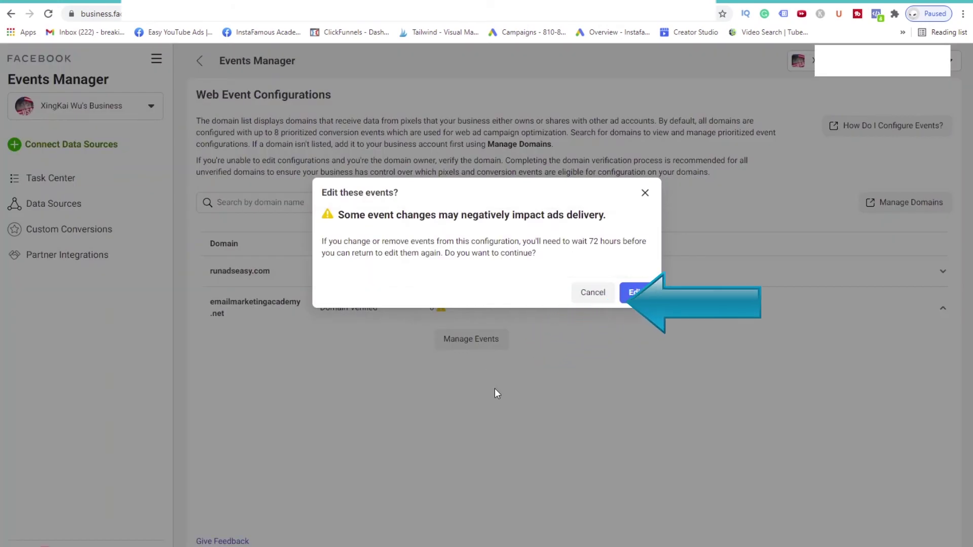
{"action": "left_click", "coordinate": [634, 293]}
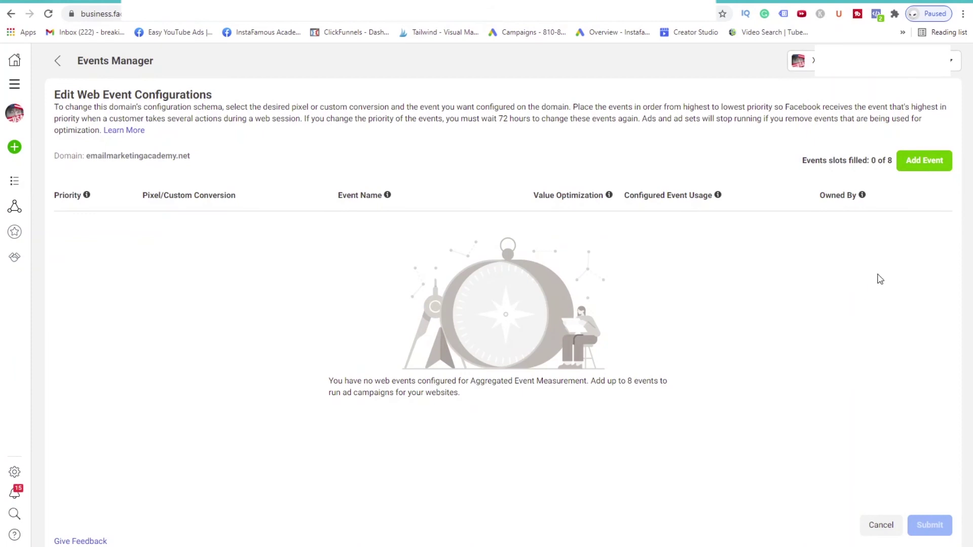
- Add an event slot using the IG Profits pixel with the View Content event
{"action": "left_click", "coordinate": [921, 167]}
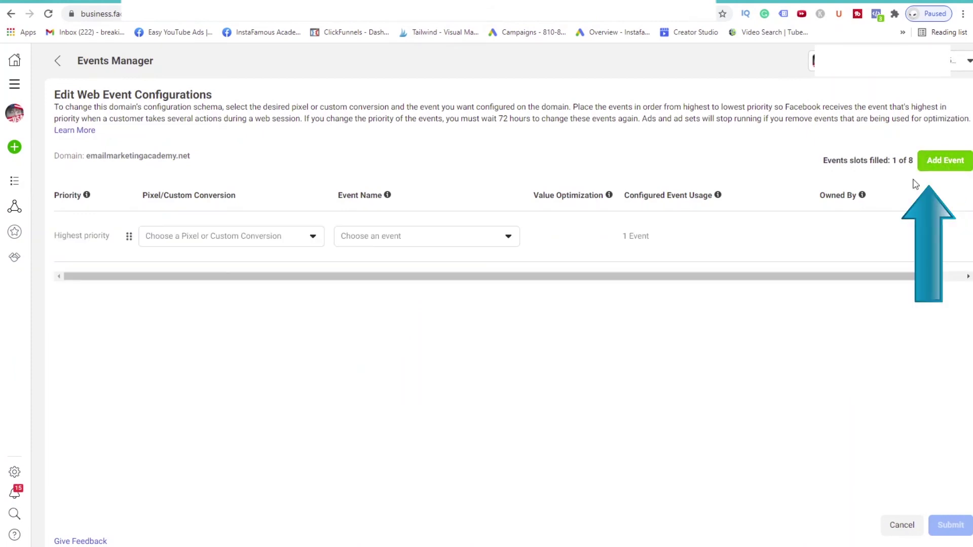
{"action": "left_click", "coordinate": [247, 245]}
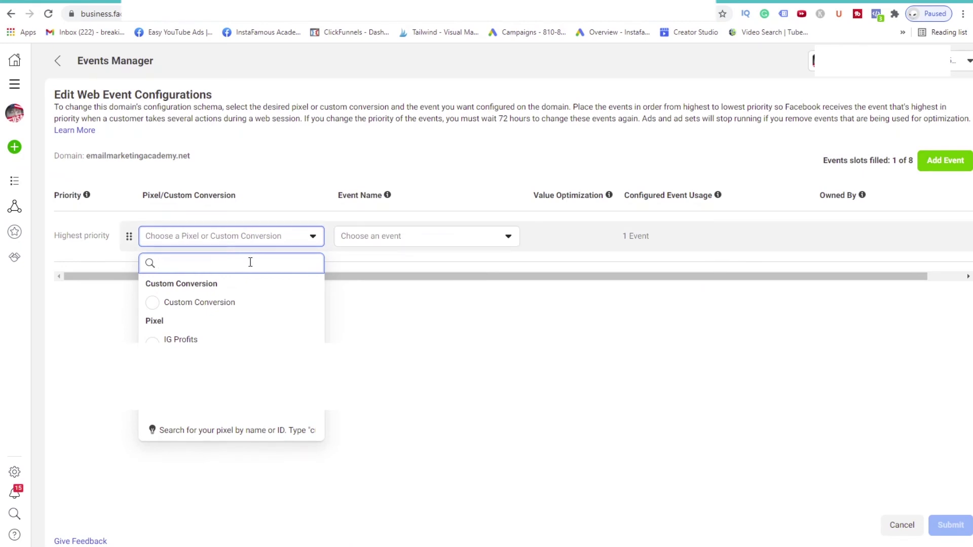
{"action": "left_click", "coordinate": [180, 339]}
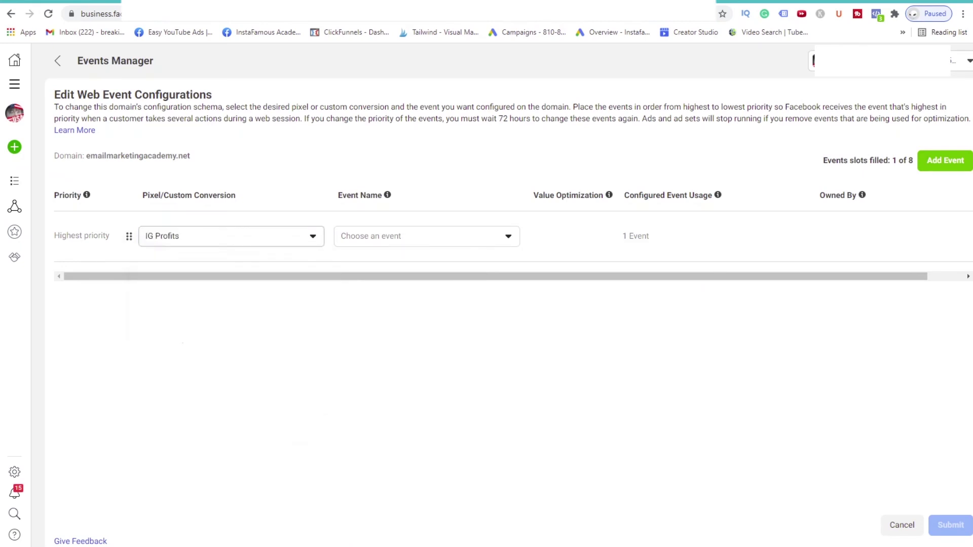
{"action": "left_click", "coordinate": [411, 240]}
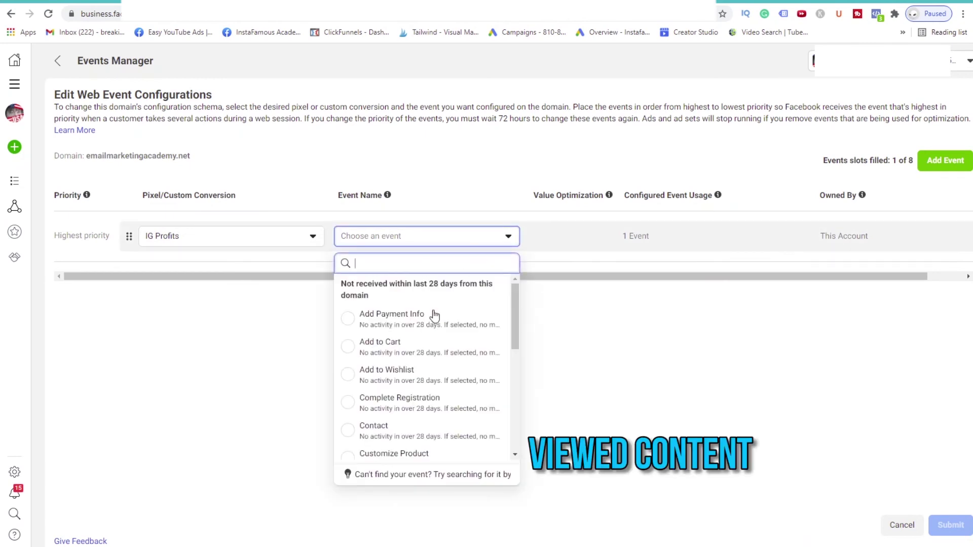
{"action": "scroll", "coordinate": [440, 370], "scroll_direction": "down", "scroll_amount": 3}
{"action": "scroll", "coordinate": [440, 370], "scroll_direction": "down", "scroll_amount": 5}
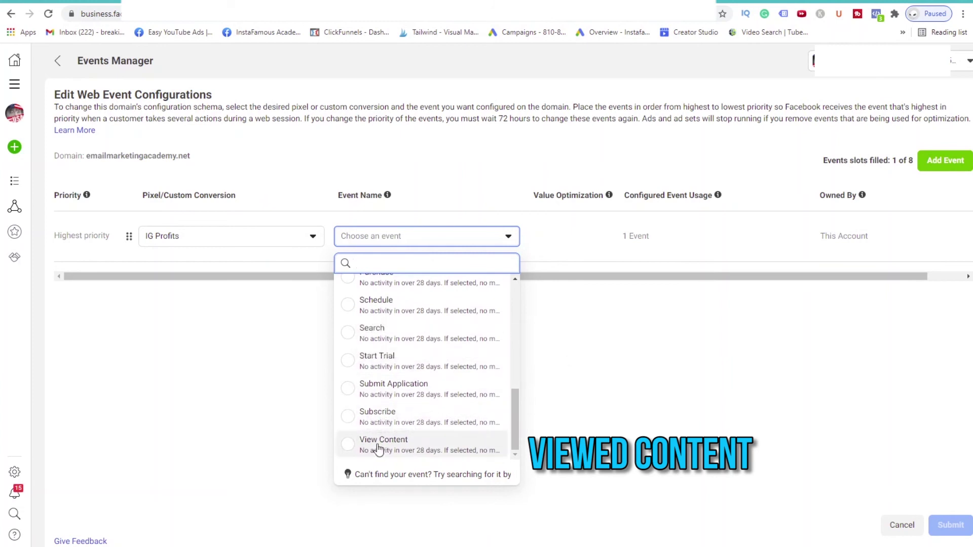
{"action": "left_click", "coordinate": [379, 444]}
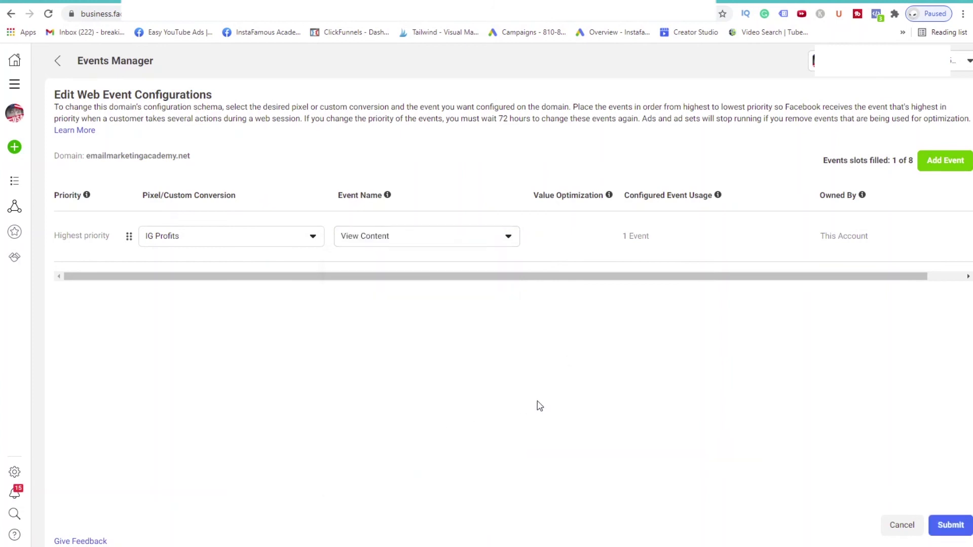
- Add an IG Profits Lead event and drag it above View Content to highest priority
{"action": "left_click", "coordinate": [942, 166]}
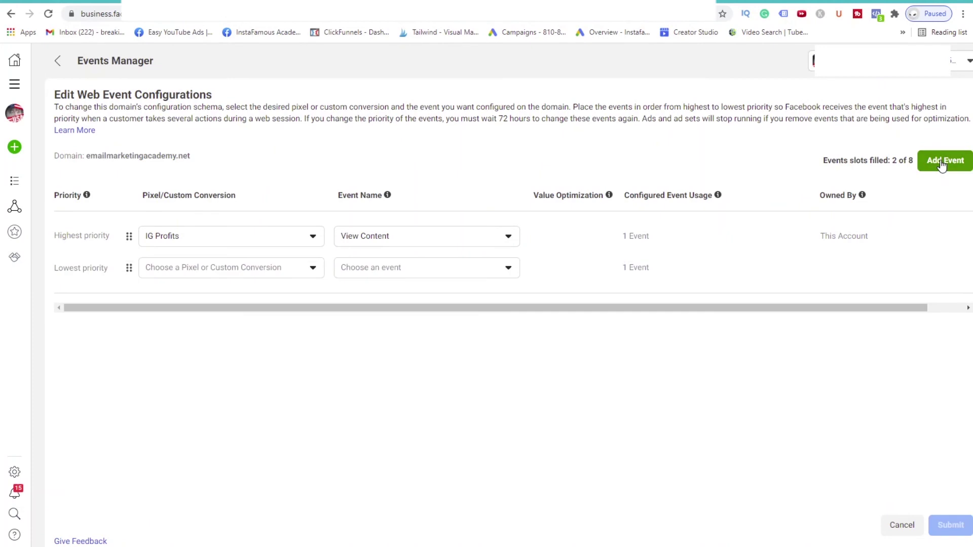
{"action": "left_click", "coordinate": [218, 272]}
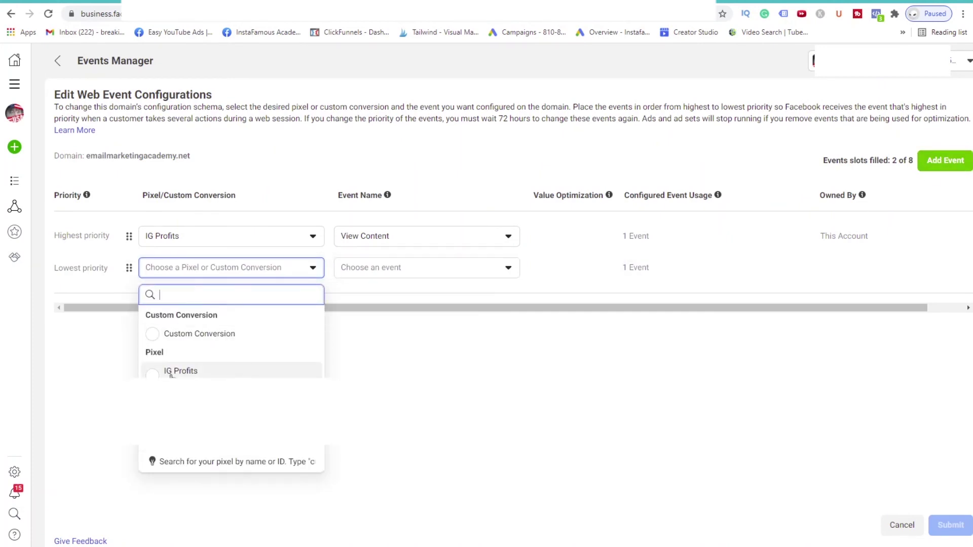
{"action": "left_click", "coordinate": [171, 373]}
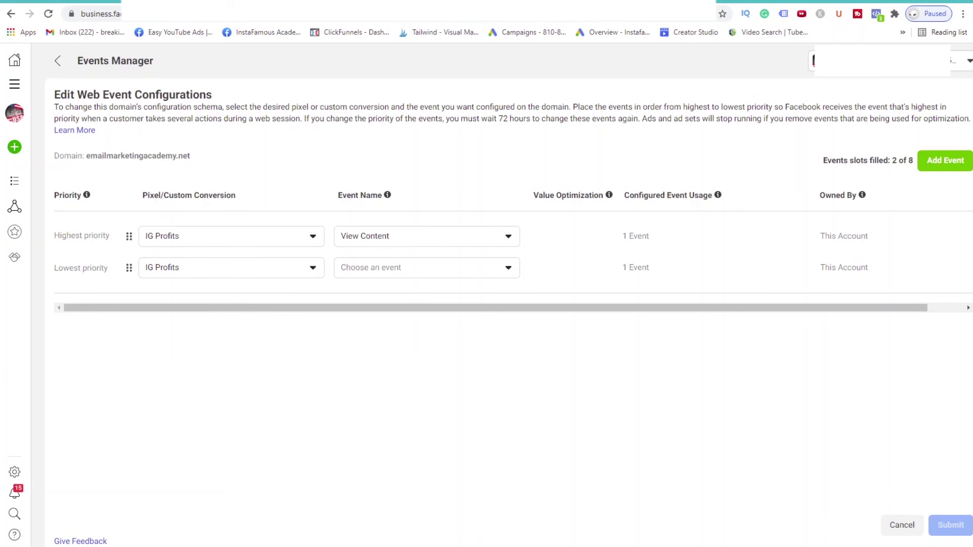
{"action": "left_click", "coordinate": [411, 275]}
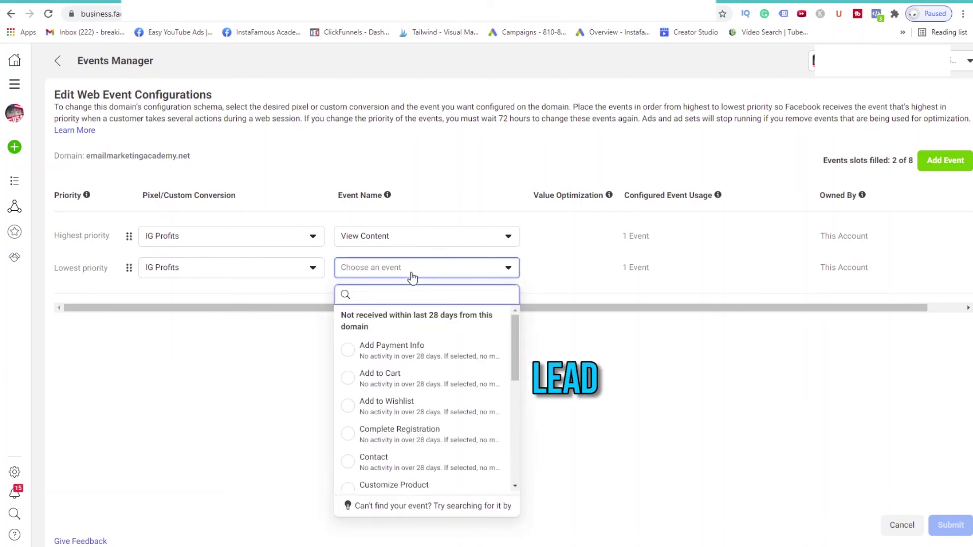
{"action": "scroll", "coordinate": [436, 355], "scroll_direction": "down", "scroll_amount": 4}
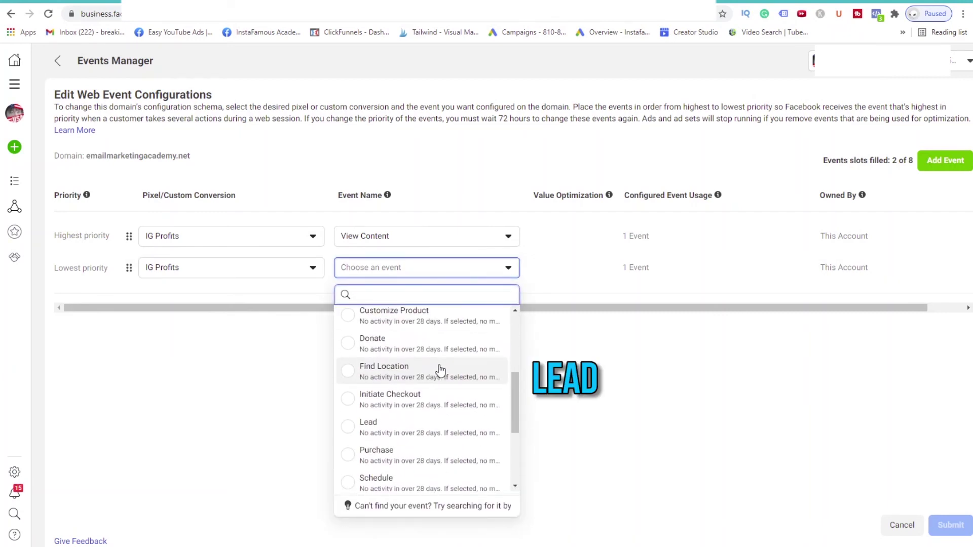
{"action": "scroll", "coordinate": [438, 370], "scroll_direction": "down", "scroll_amount": 2}
{"action": "left_click", "coordinate": [369, 375]}
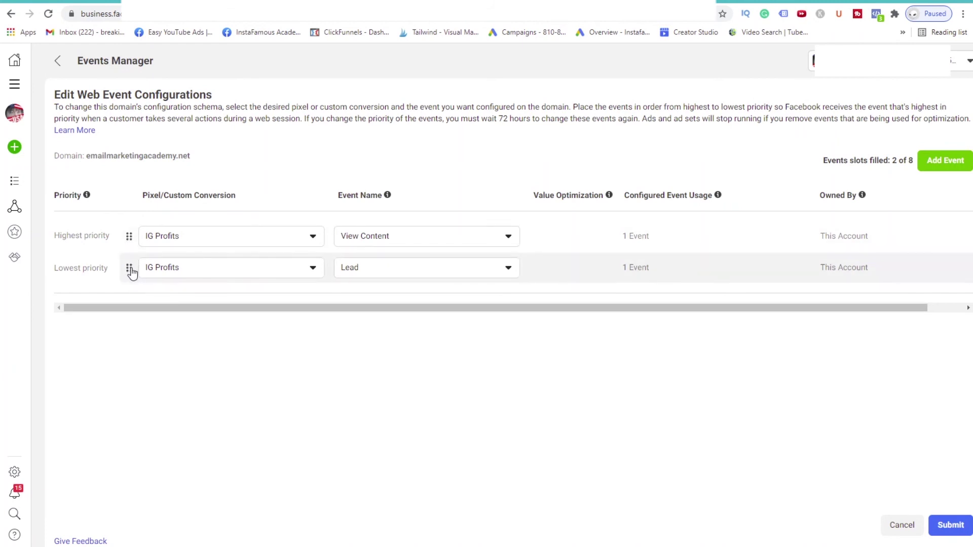
{"action": "left_click_drag", "start_coordinate": [131, 272], "coordinate": [131, 234]}
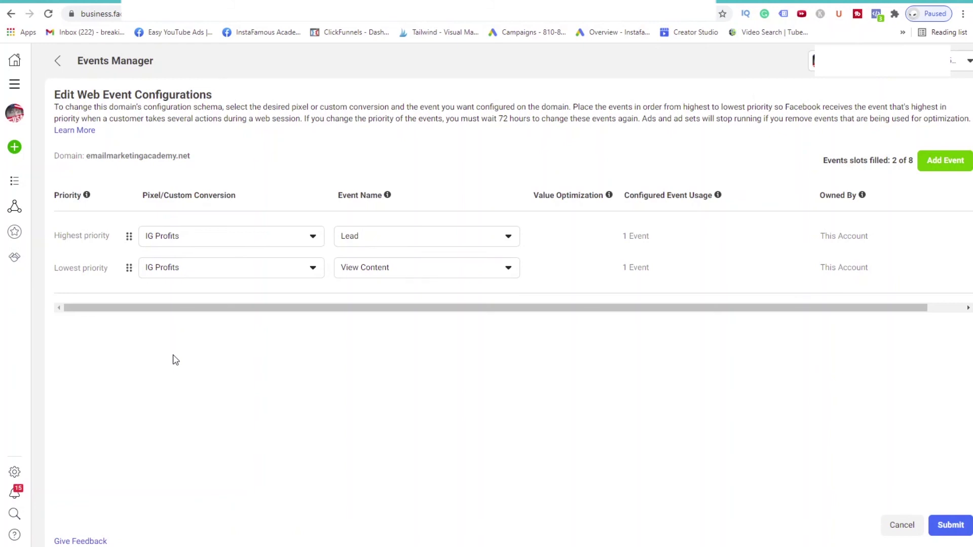
- Add an IG Profits Purchase event and drag it up to the highest-priority slot
{"action": "left_click", "coordinate": [944, 161]}
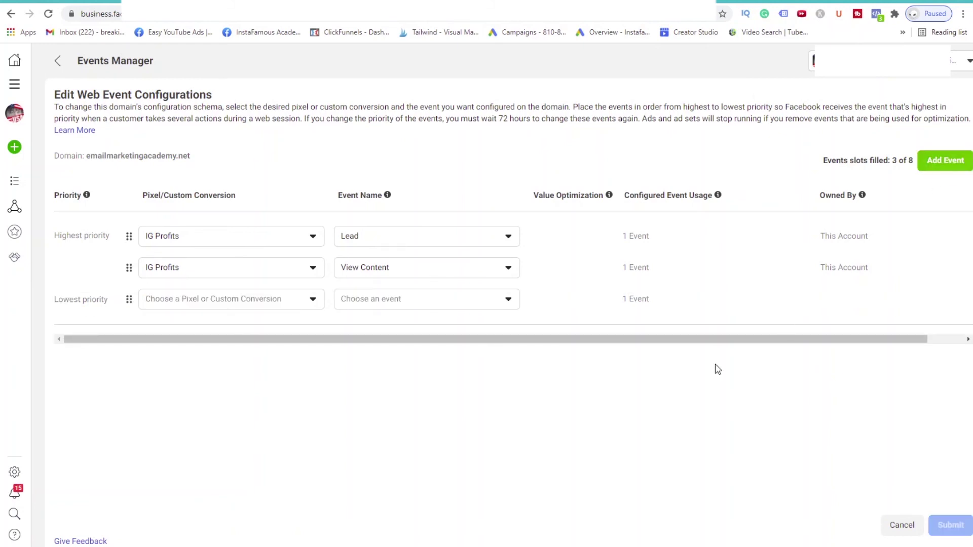
{"action": "left_click", "coordinate": [275, 303]}
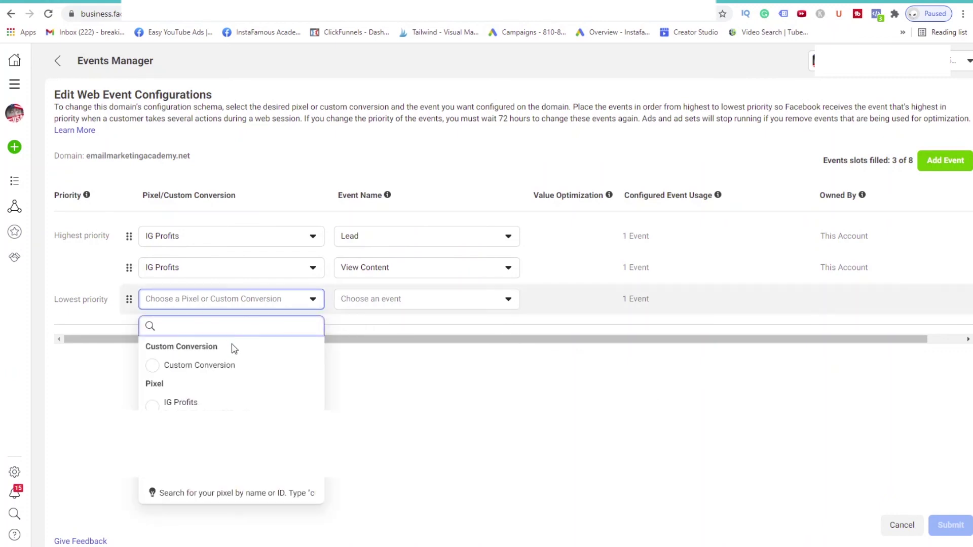
{"action": "left_click", "coordinate": [179, 403]}
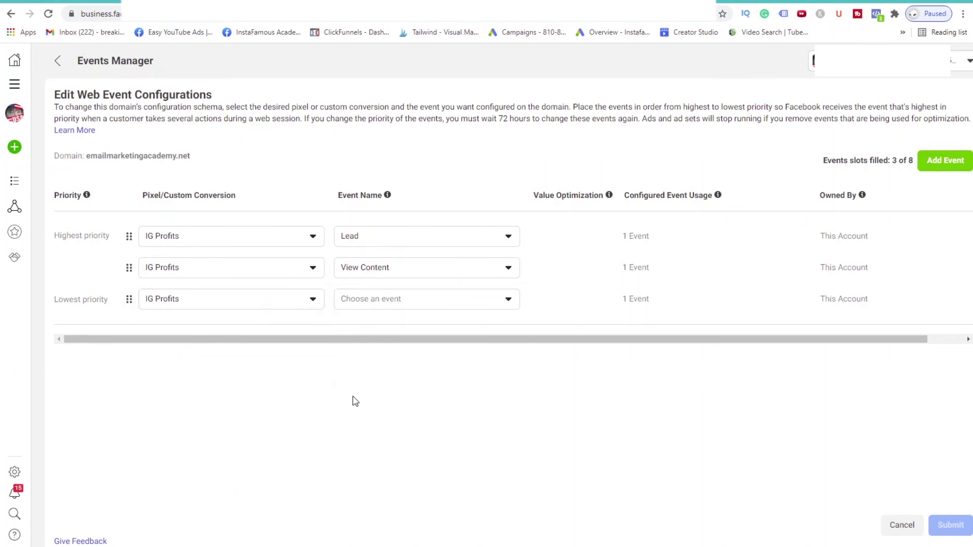
{"action": "left_click", "coordinate": [371, 301]}
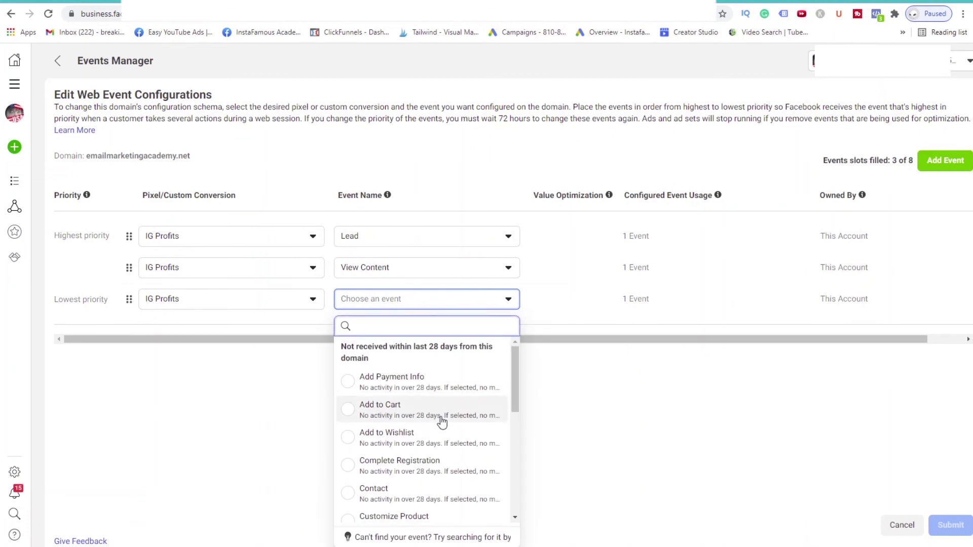
{"action": "scroll", "coordinate": [440, 420], "scroll_direction": "down", "scroll_amount": 2}
{"action": "scroll", "coordinate": [439, 416], "scroll_direction": "down", "scroll_amount": 2}
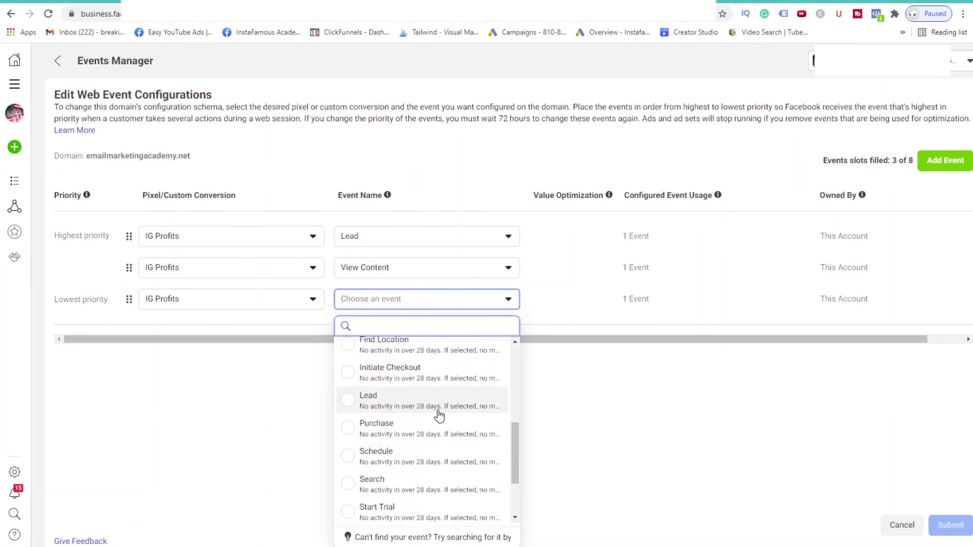
{"action": "left_click", "coordinate": [356, 429]}
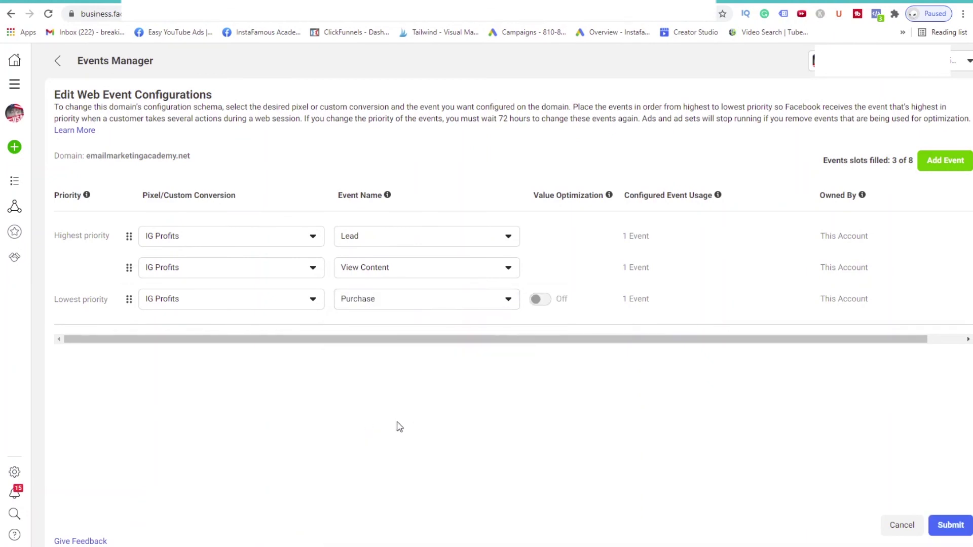
{"action": "left_click_drag", "start_coordinate": [130, 309], "coordinate": [136, 236]}
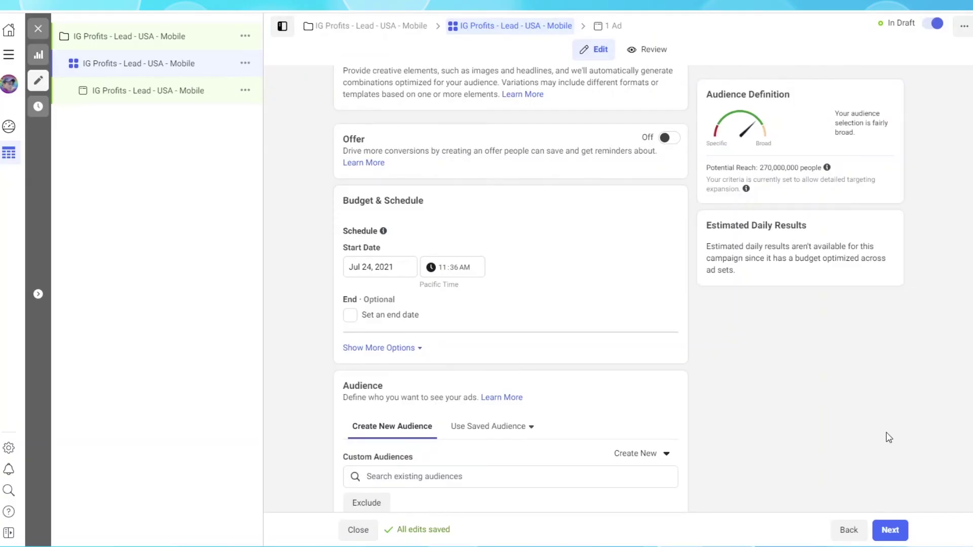
- Scroll the ad set form down to the Conversion section showing Viewed Landing Page
{"action": "scroll", "coordinate": [888, 437], "scroll_direction": "down", "scroll_amount": 5}
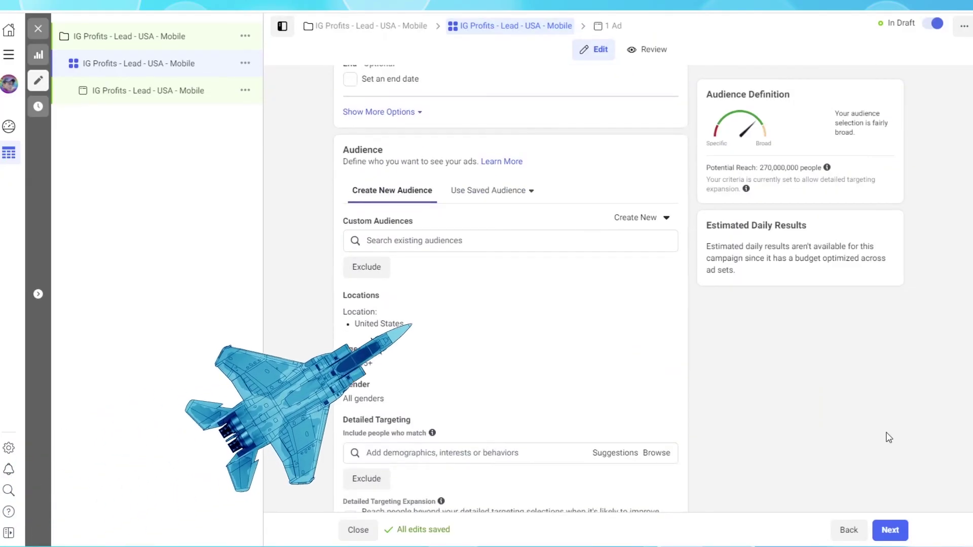
{"action": "scroll", "coordinate": [888, 438], "scroll_direction": "down", "scroll_amount": 1}
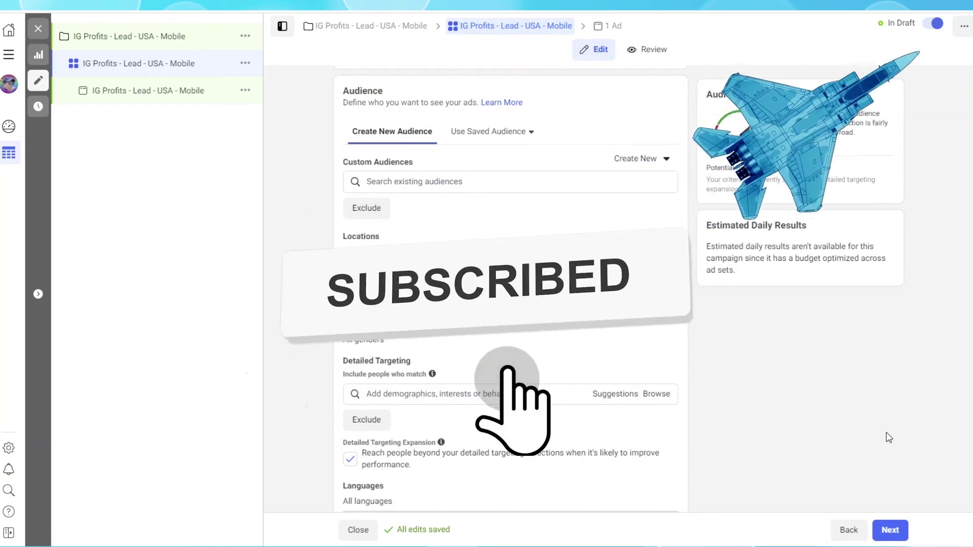